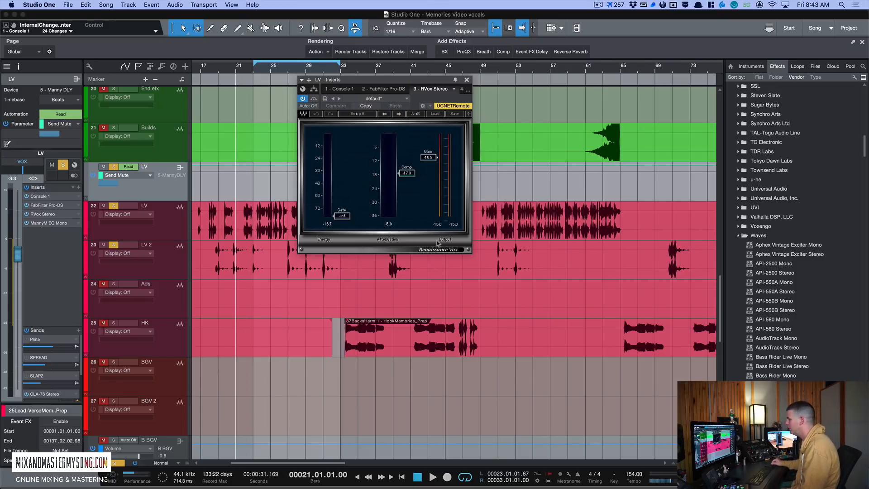
Try the RVox gate threshold at -42.2 dB and return it to -Inf.
left_click_drag(414, 84, 412, 82)
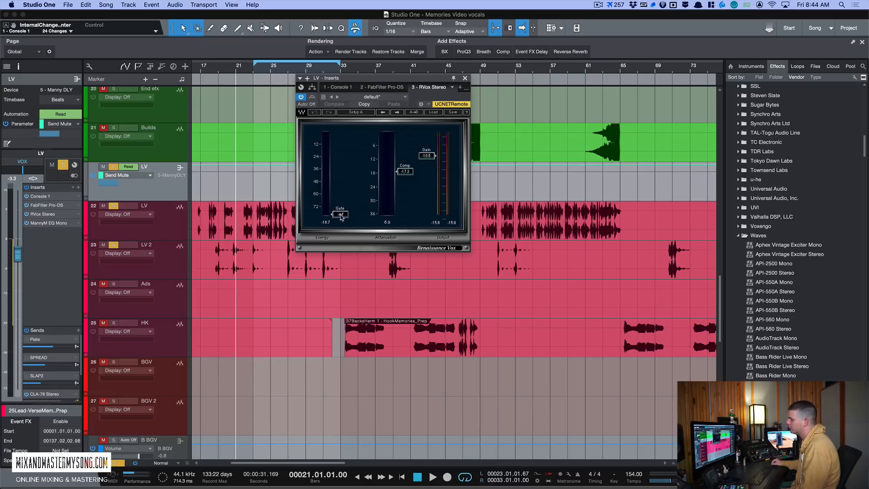
left_click_drag(341, 216, 341, 179)
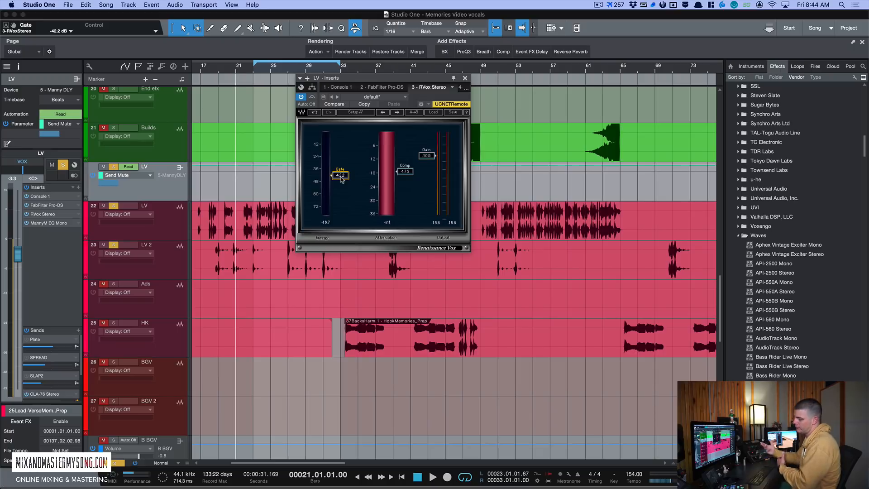
left_click_drag(341, 179, 340, 215)
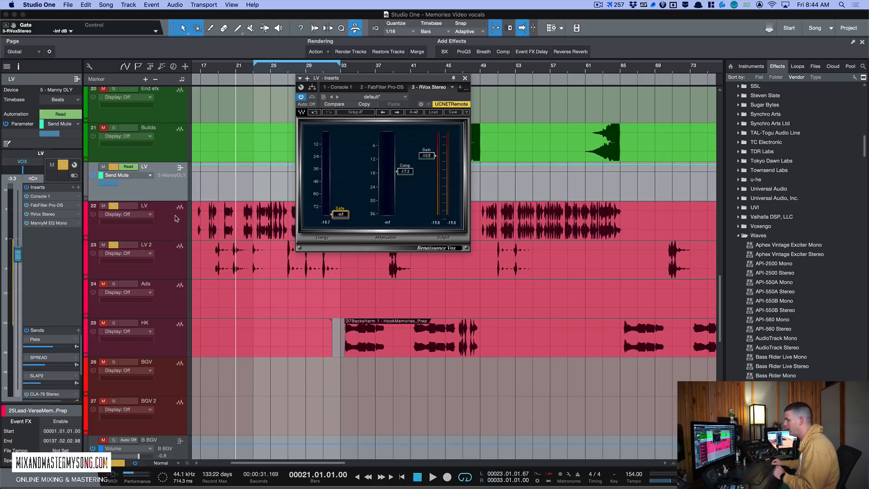
Play the lead vocal from bar 23, sweep the RVox compression down to -35.9 dB, and settle it at -20.8 dB.
left_click_drag(369, 78, 425, 79)
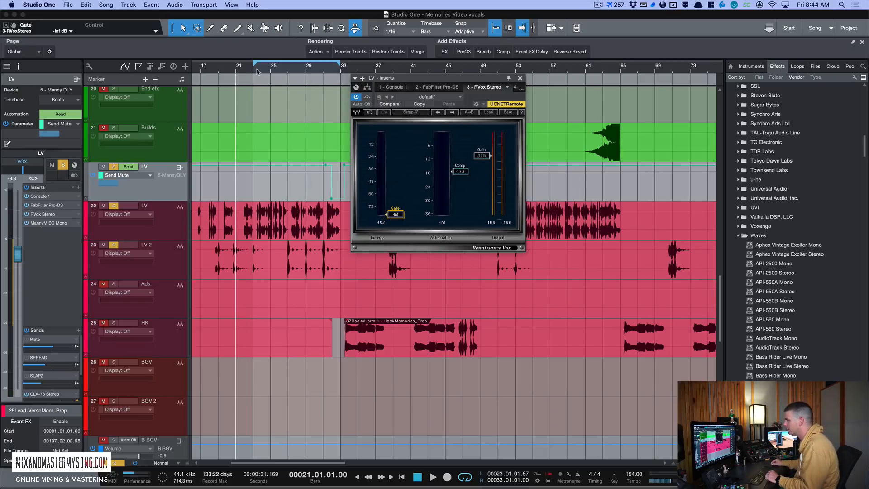
left_click(254, 71)
key("space")
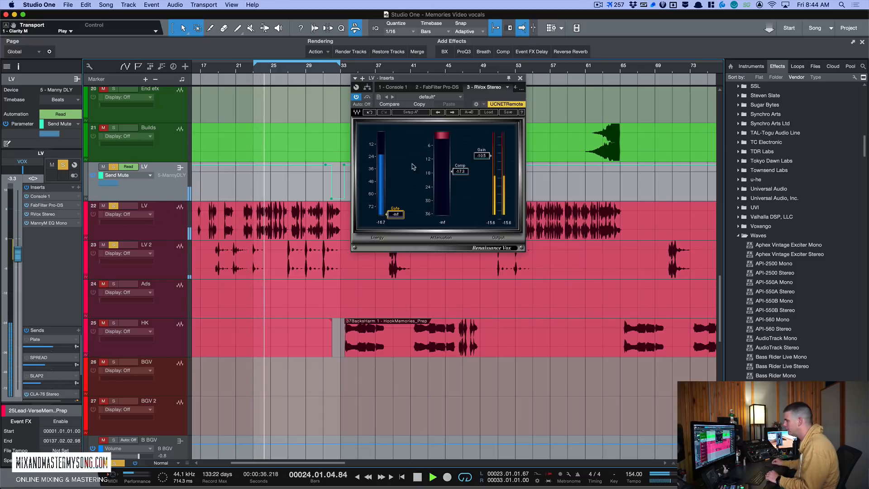
left_click_drag(453, 171, 453, 213)
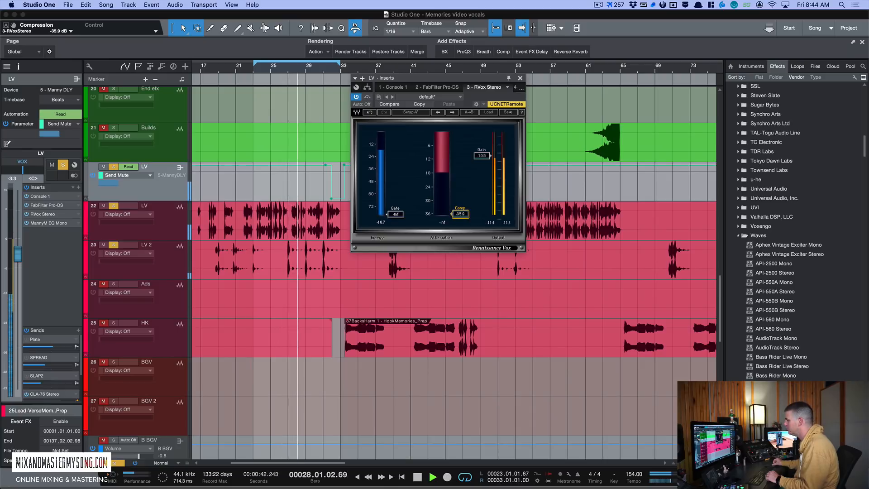
left_click_drag(453, 214, 458, 179)
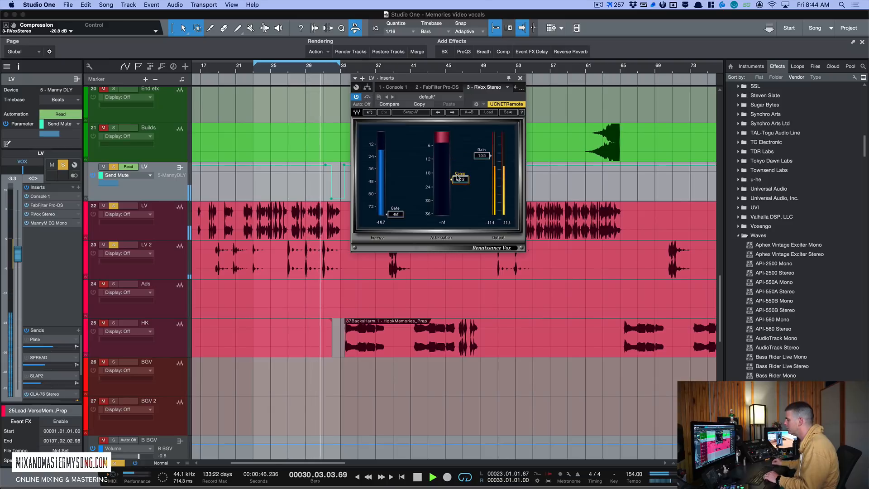
key("space")
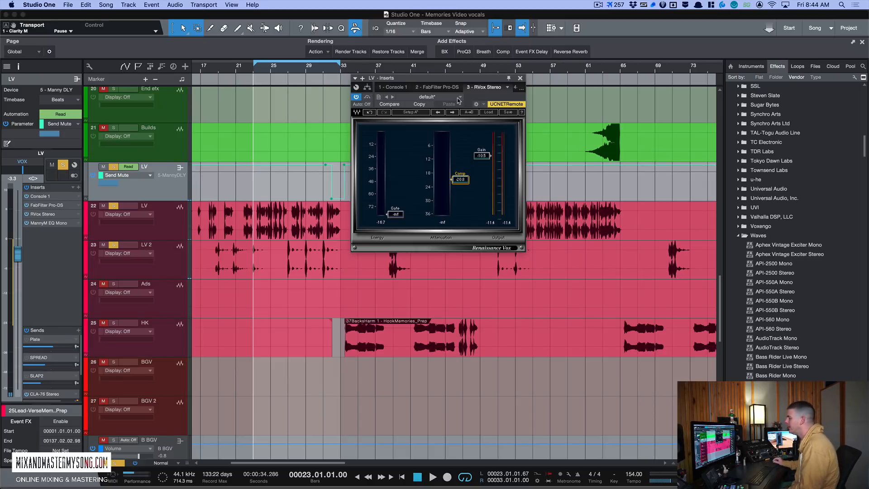
Close the RVox editor and open the MannyM EQ Mono insert of the LV channel.
left_click_drag(464, 81, 443, 104)
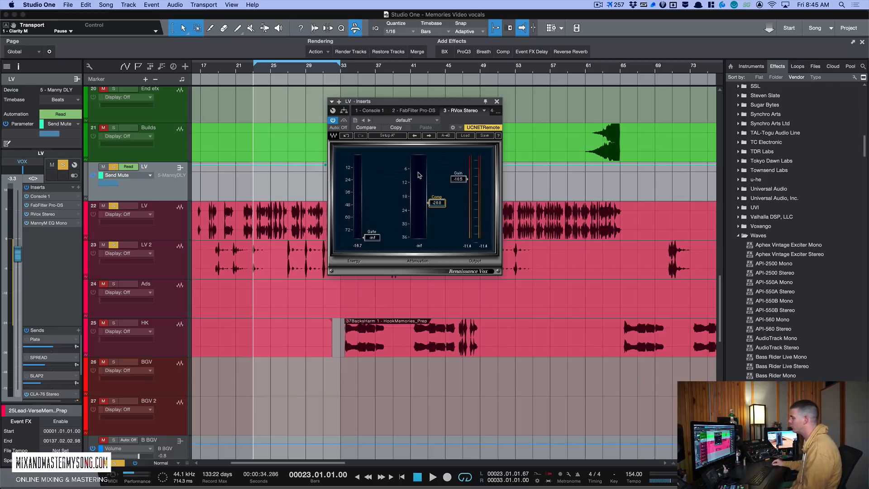
left_click_drag(407, 102, 383, 87)
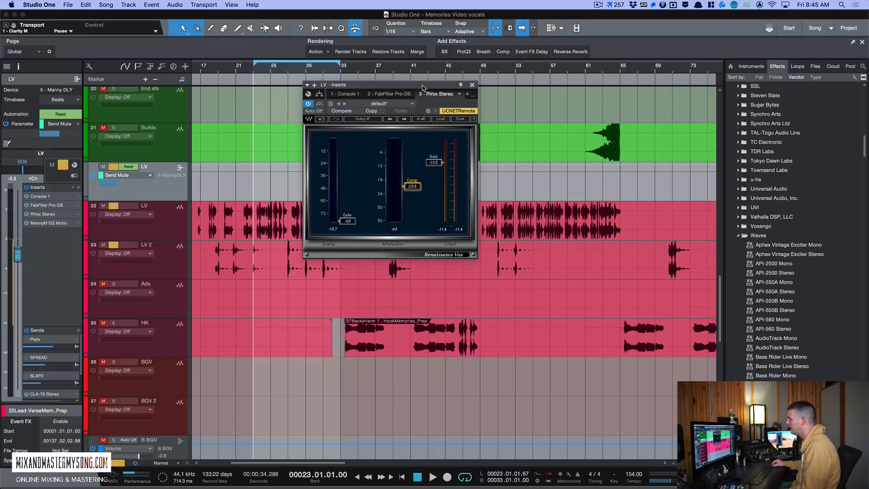
left_click_drag(419, 89, 447, 78)
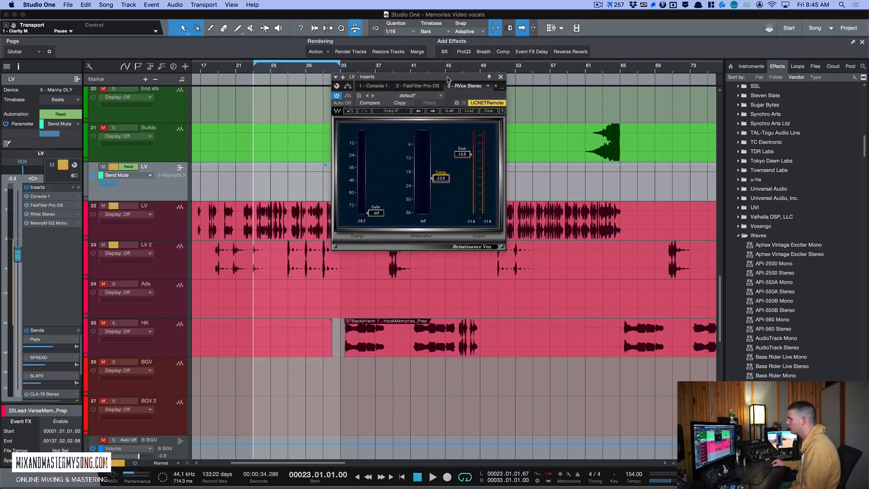
left_click(500, 77)
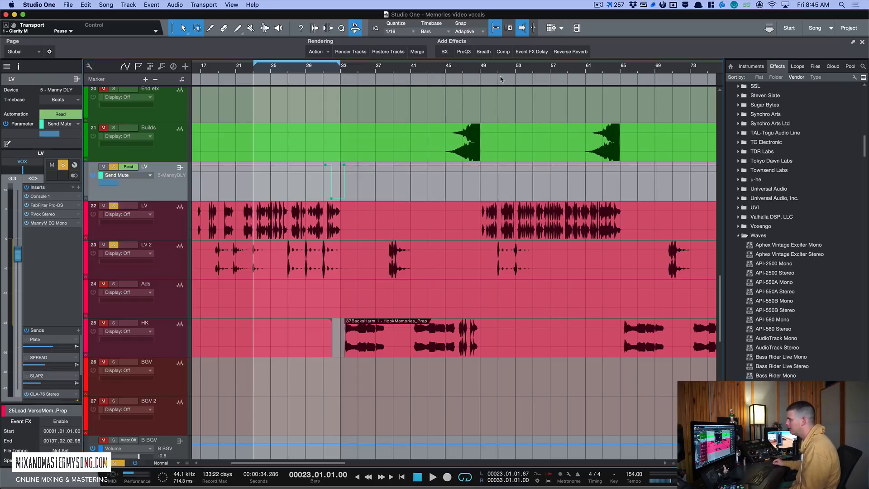
double_click(51, 224)
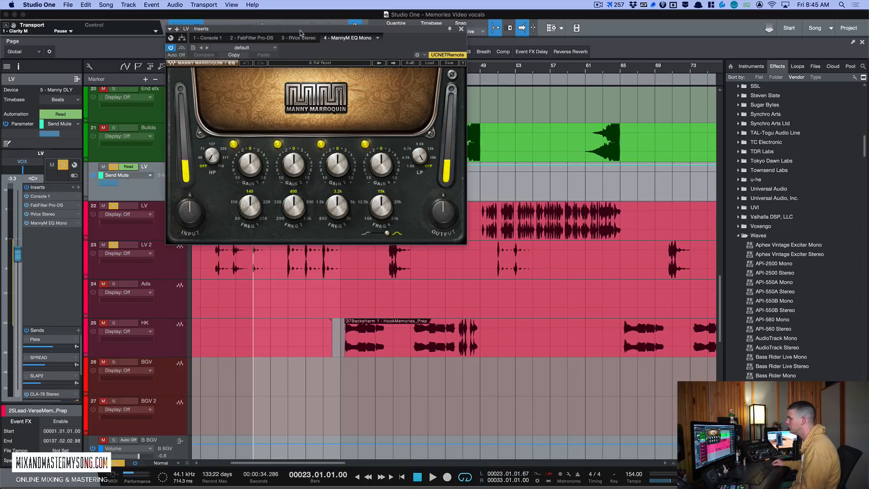
left_click_drag(450, 67, 396, 44)
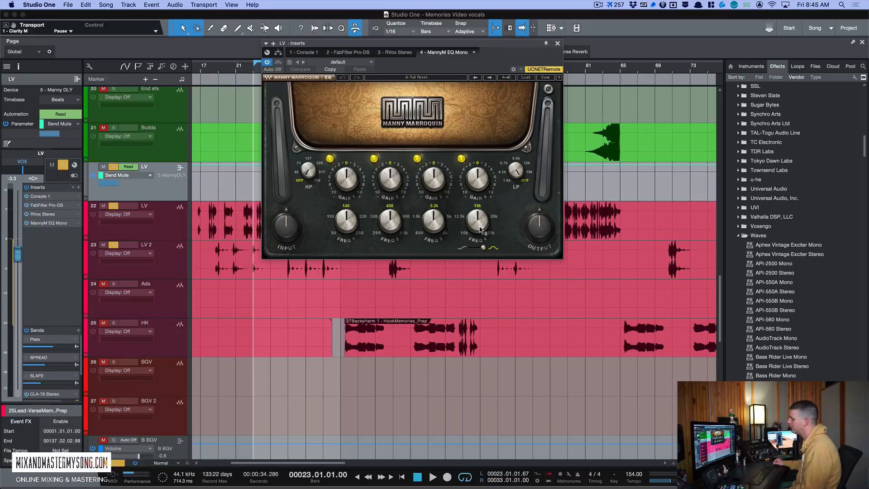
mouse_move(437, 218)
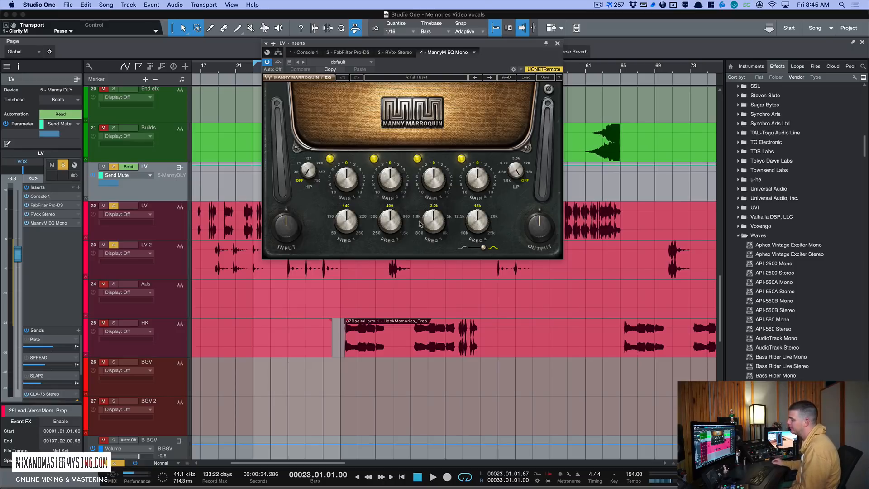
mouse_move(387, 220)
left_mouse_down()
mouse_move(388, 202)
mouse_move(388, 219)
left_mouse_up()
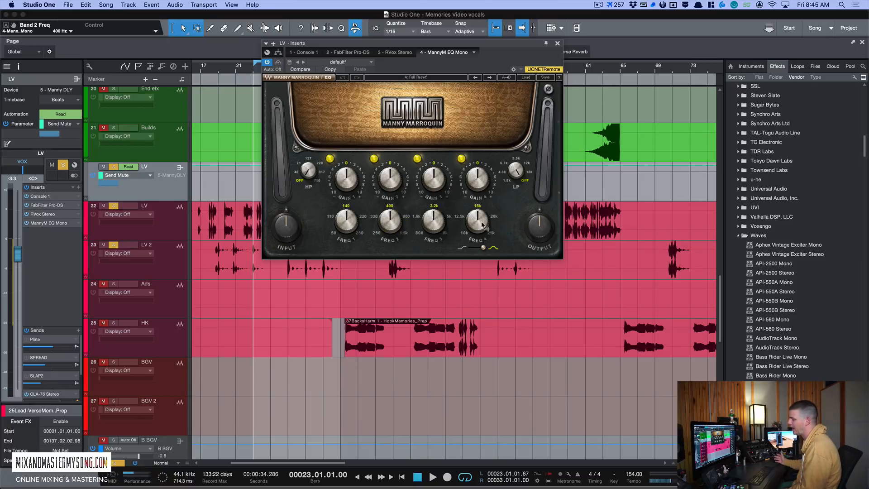
mouse_move(483, 225)
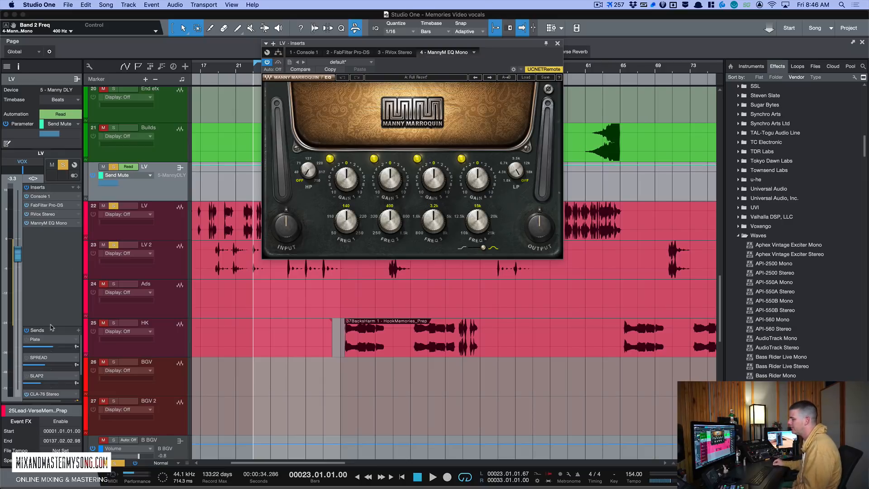
Enlarge the LV channel's sends area and turn off the Aphex Vintage Exciter and CLA-76 Stereo sends.
left_click_drag(52, 329, 52, 271)
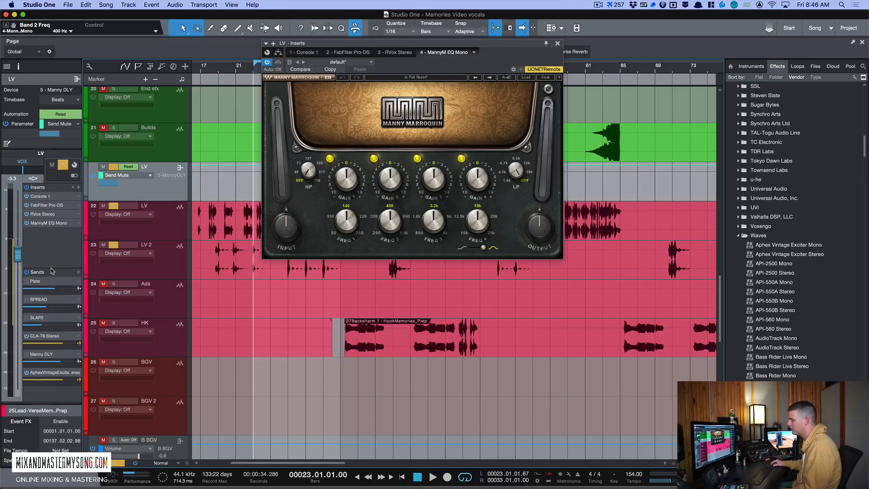
left_click(27, 373)
left_click(26, 336)
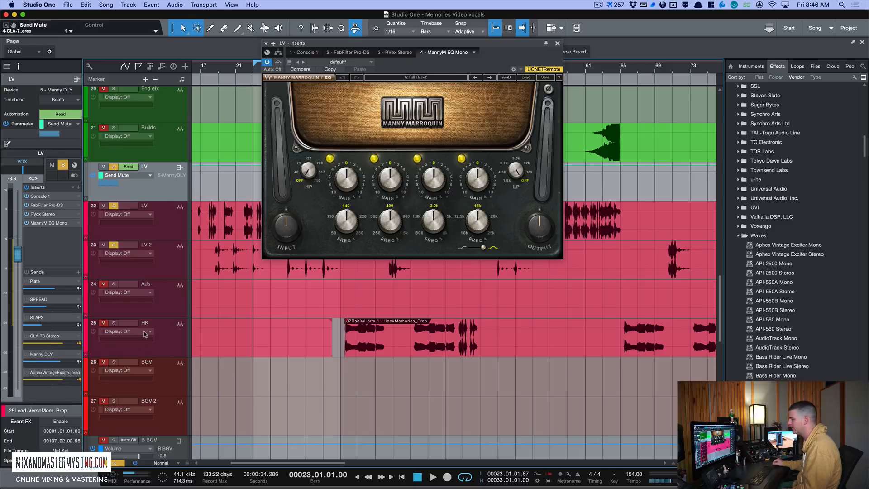
Set band 4 of the MannyM EQ to 25 kHz and boost its gain to 10 dB while the vocal plays.
left_click_drag(486, 223, 487, 233)
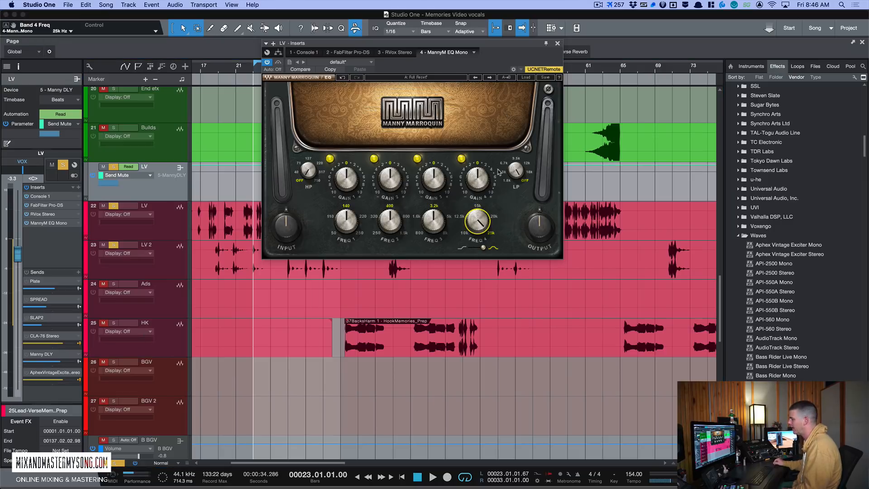
left_click_drag(510, 49, 519, 63)
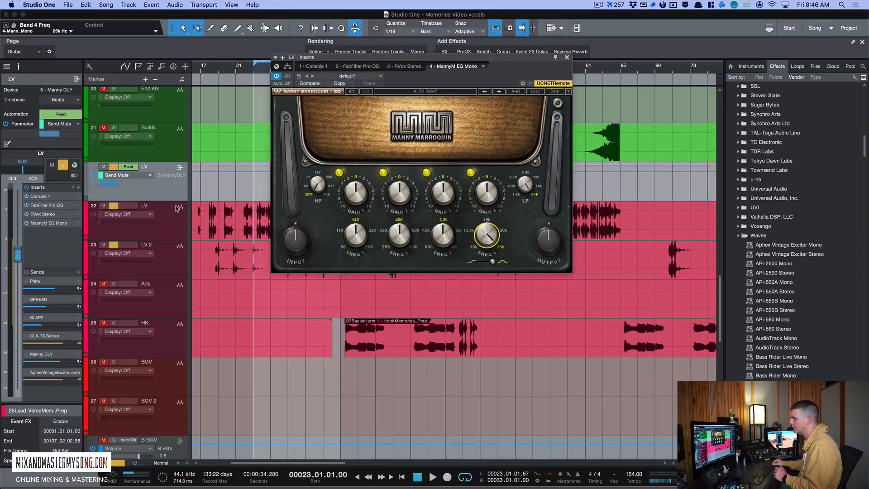
key("space")
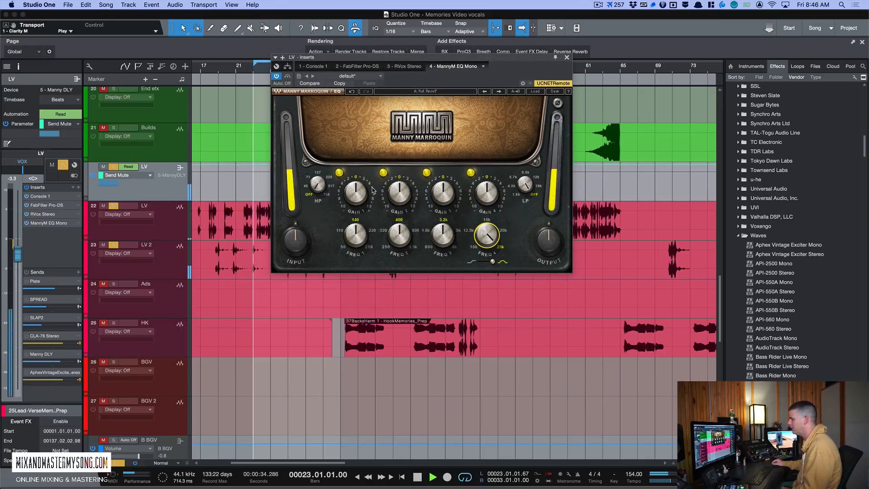
left_click_drag(486, 192, 486, 172)
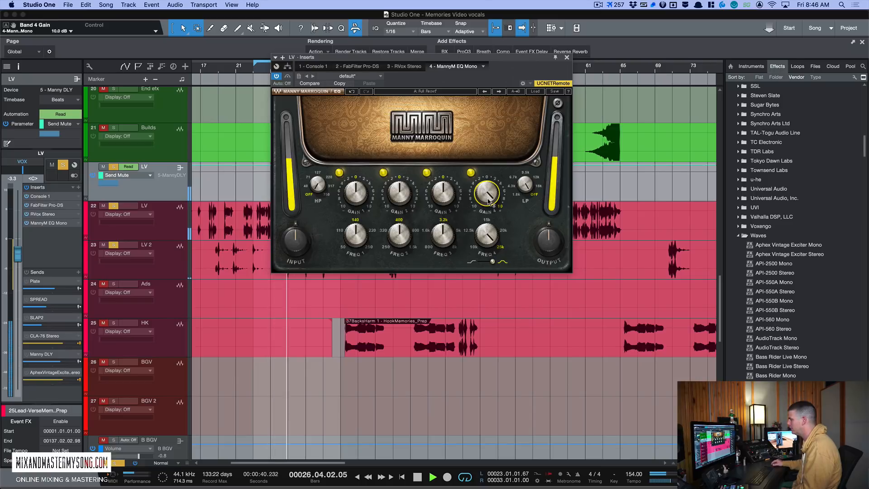
Compare the playing vocal with EQ band 4 switched out and back in, and stop playback.
left_click(470, 173)
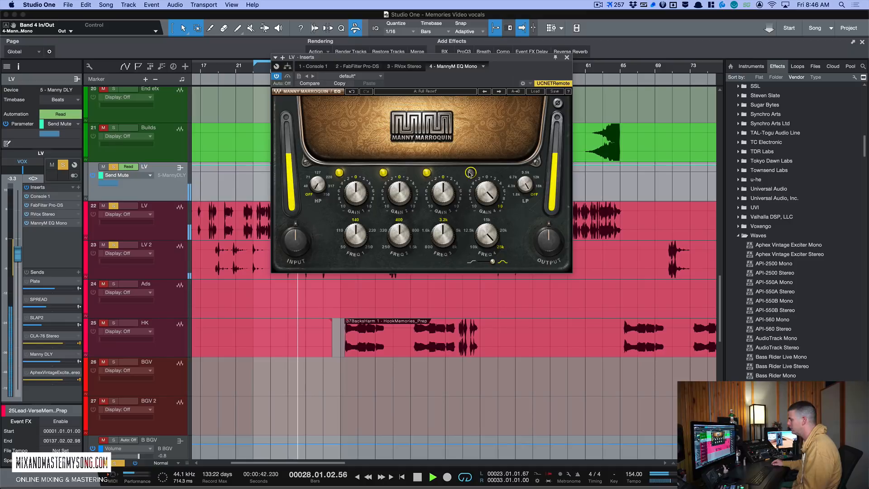
left_click(471, 173)
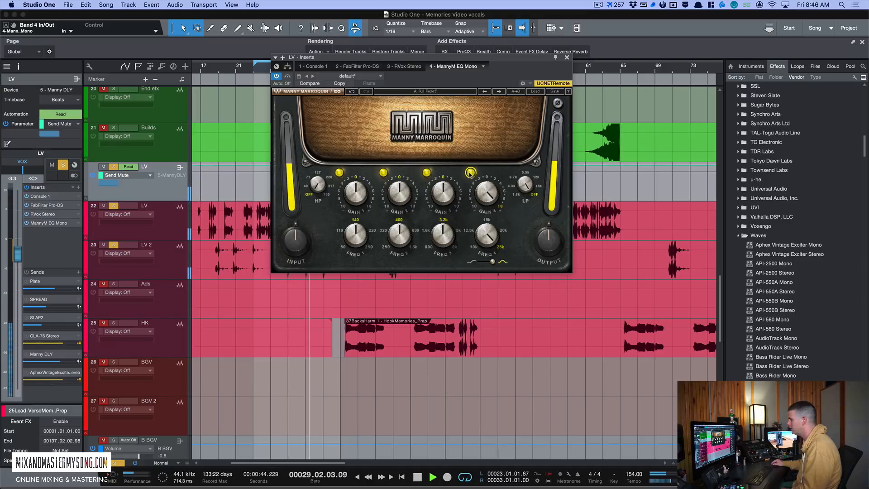
key("space")
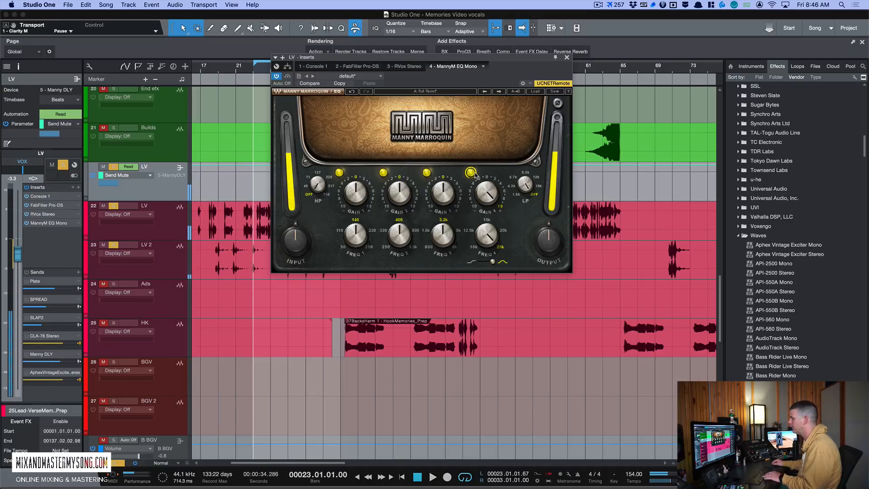
Boost the gain of band 2 on the MannyM EQ and set its frequency to 320 Hz.
mouse_move(480, 190)
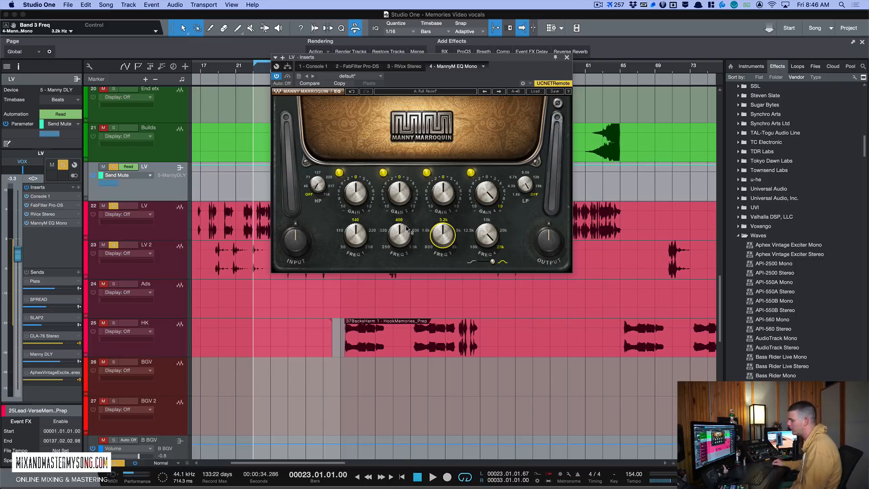
mouse_move(394, 245)
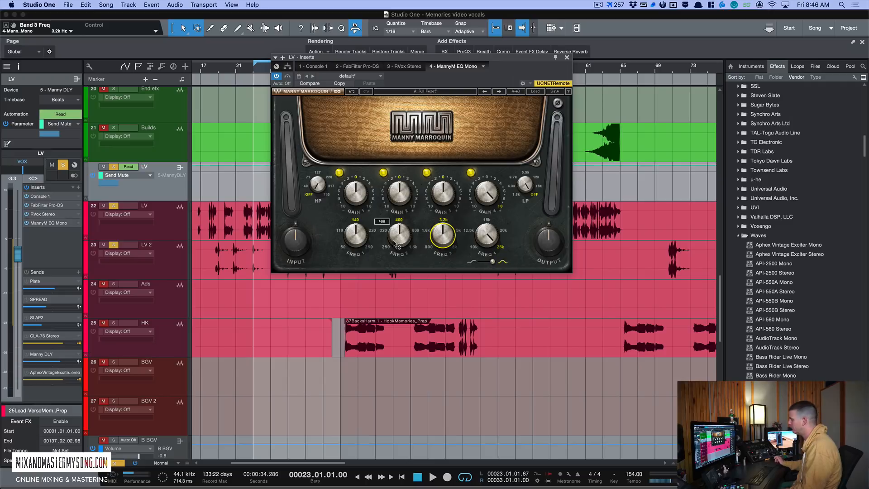
left_click_drag(394, 245, 401, 194)
mouse_move(399, 235)
left_mouse_down()
mouse_move(399, 222)
mouse_move(399, 258)
mouse_move(405, 221)
mouse_move(404, 249)
mouse_move(404, 231)
mouse_move(404, 240)
left_mouse_up()
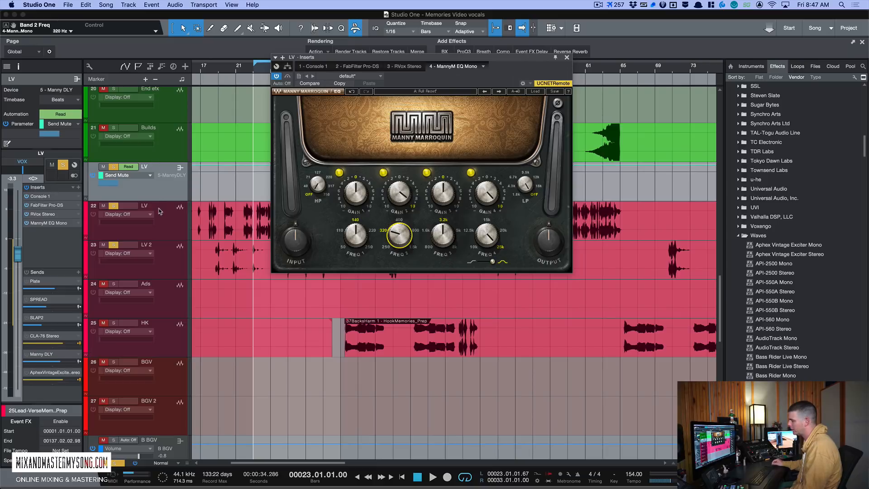
Bypass the MannyM EQ Mono insert, keeping the LV channel selected.
left_click(27, 223)
left_click(181, 217)
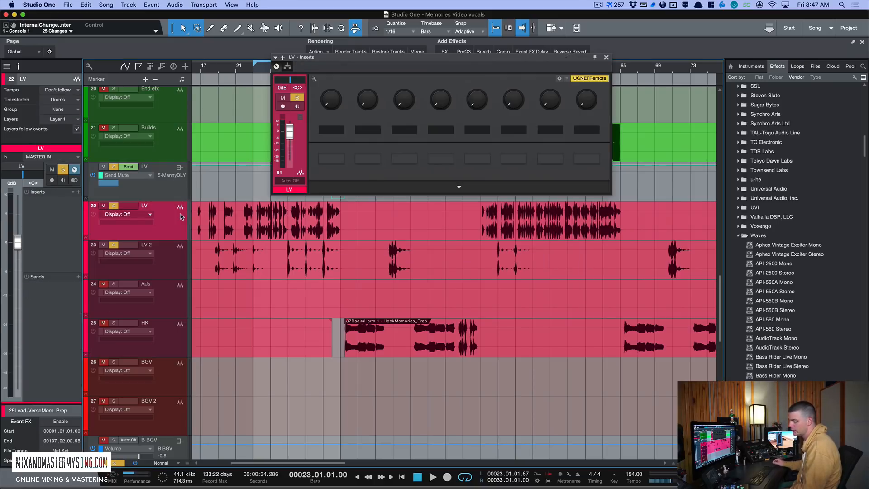
left_click(176, 193)
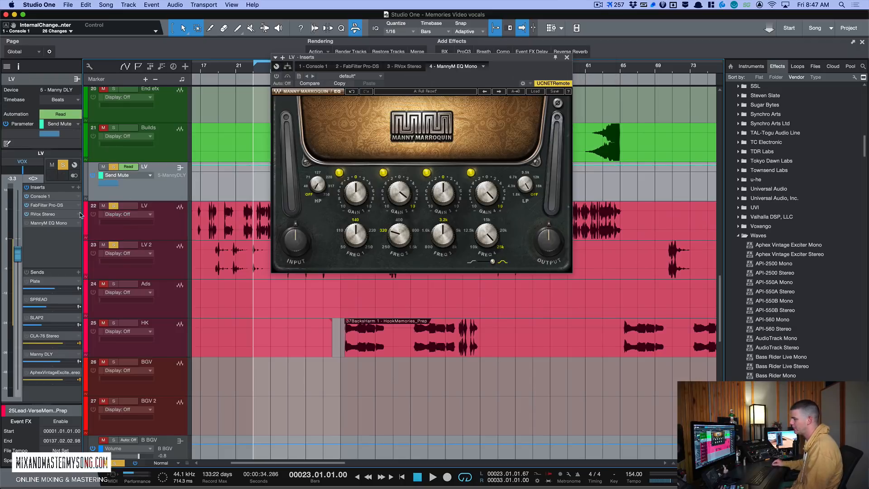
Search the plug-ins for "cla v" and add CLA Vocals Stereo as an insert on the LV channel.
left_click(78, 187)
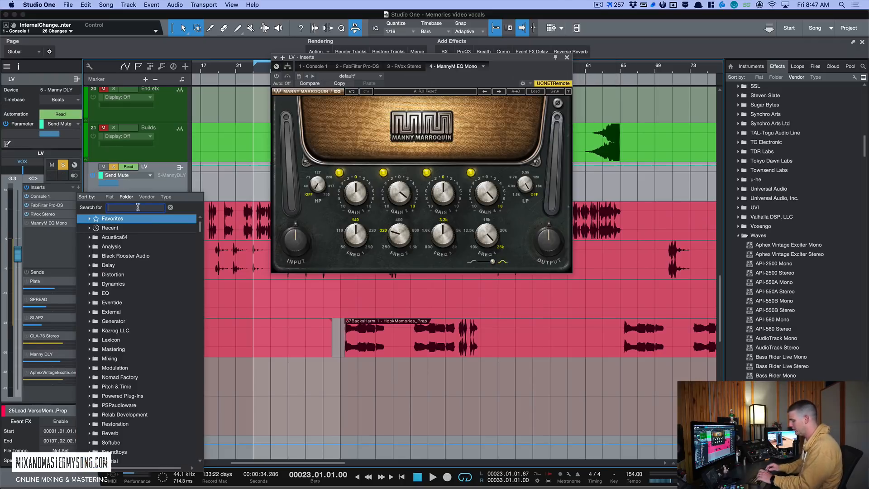
type("cla v")
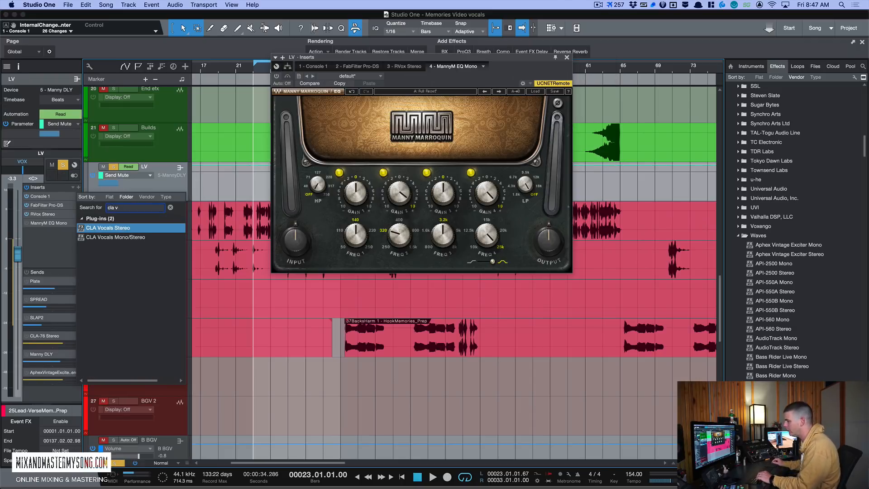
left_click(121, 230)
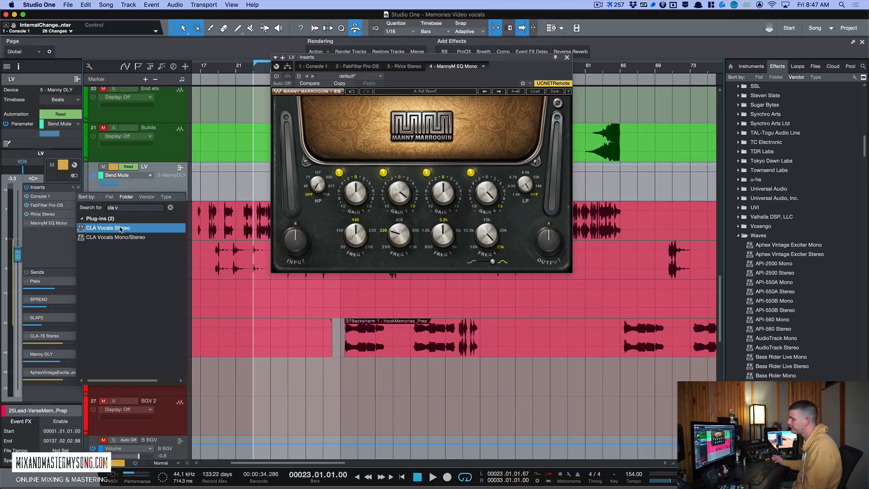
double_click(121, 230)
left_click_drag(442, 59, 452, 108)
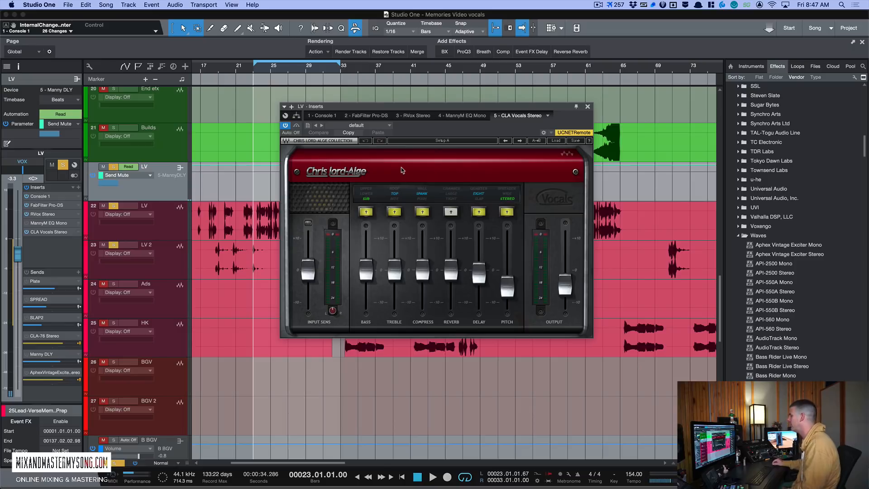
left_click_drag(454, 110, 439, 92)
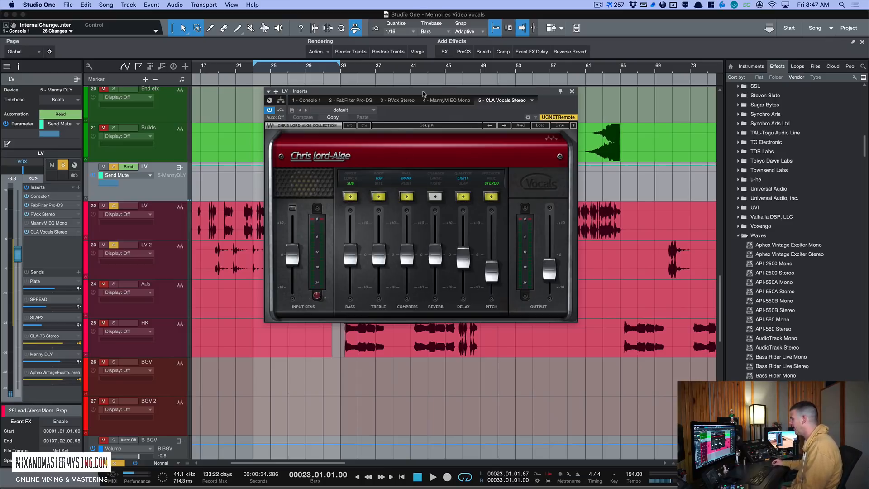
left_click_drag(424, 91, 414, 93)
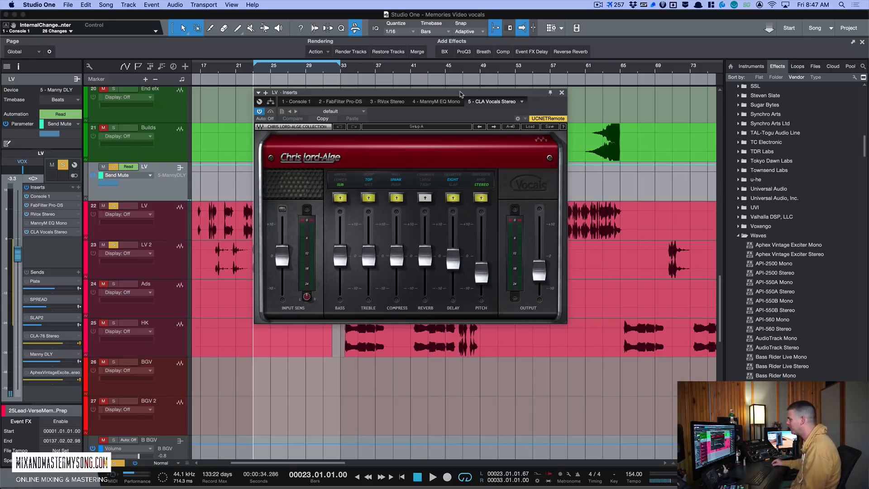
left_click_drag(460, 91, 460, 89)
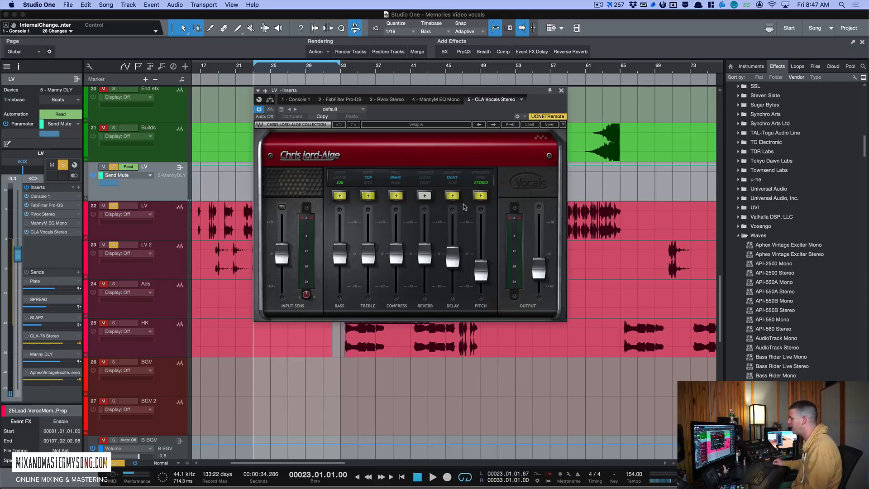
Mute the delay and pitch effects in CLA Vocals.
left_click(459, 182)
left_click(454, 195)
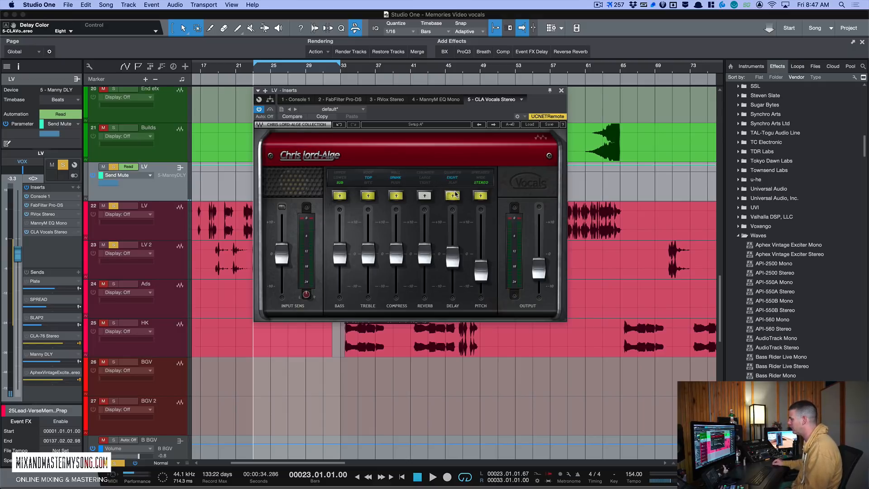
left_click(455, 195)
left_click(484, 197)
left_click(484, 197)
left_click(484, 197)
left_click(484, 197)
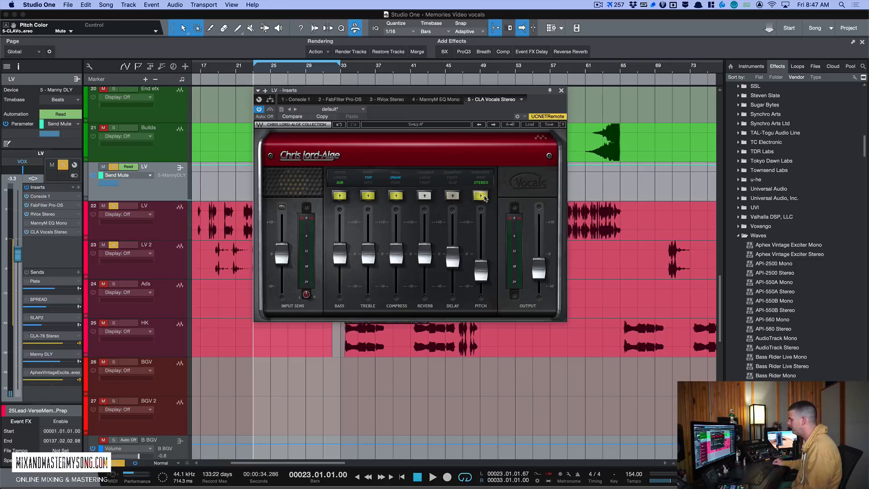
left_click(483, 197)
left_click(484, 197)
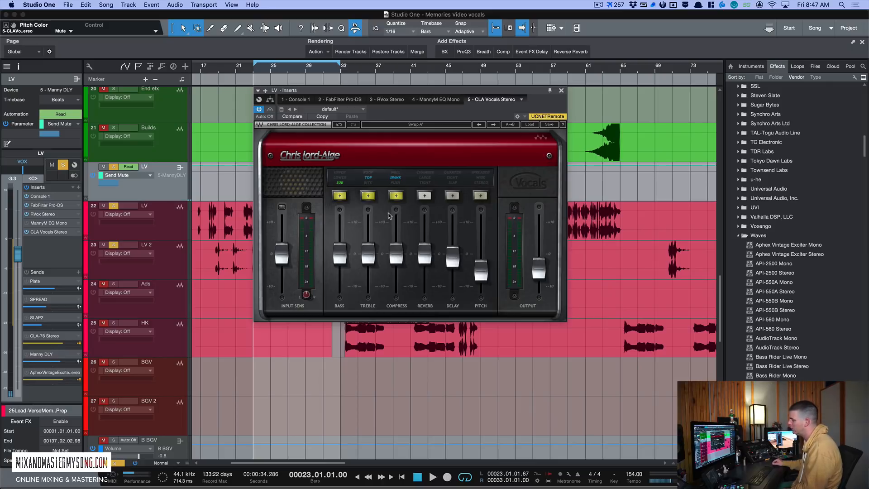
Try the CLA Vocals effect colors: bypass compression and restore Spank, set delay to Quarter and pitch to Wide, and toggle the reverb's Chamber setting.
left_click(395, 178)
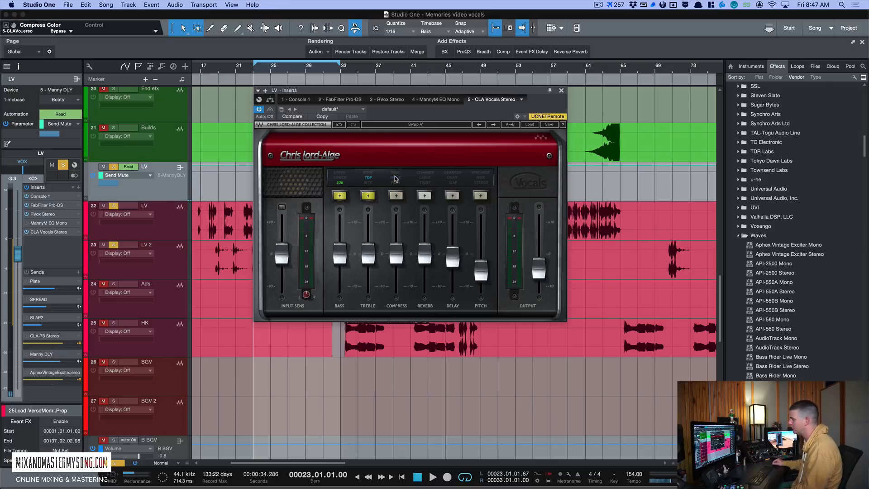
left_click(396, 178)
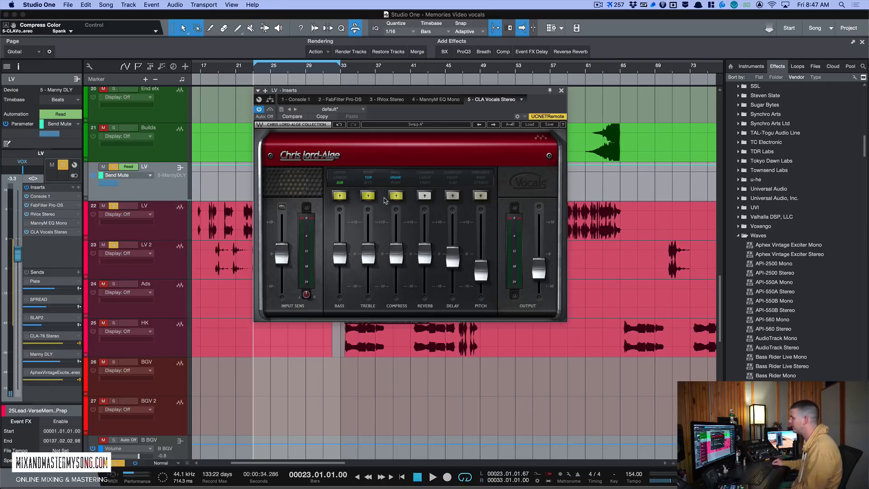
left_click(452, 176)
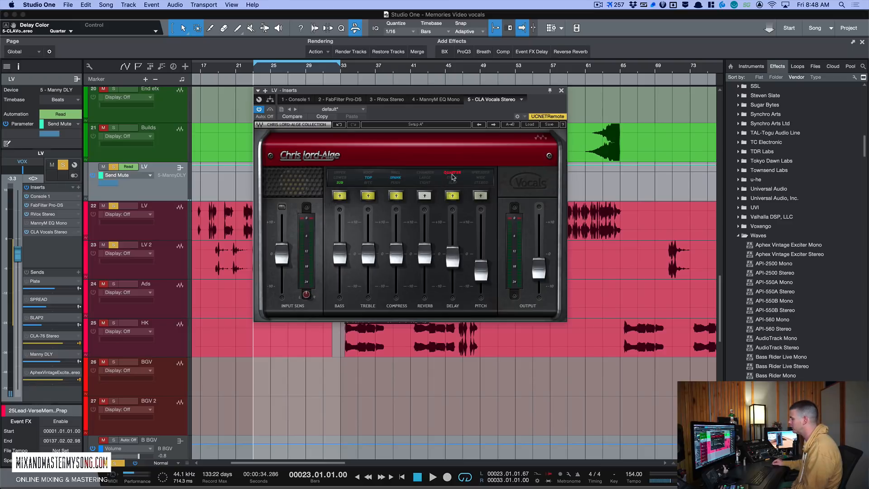
left_click(481, 179)
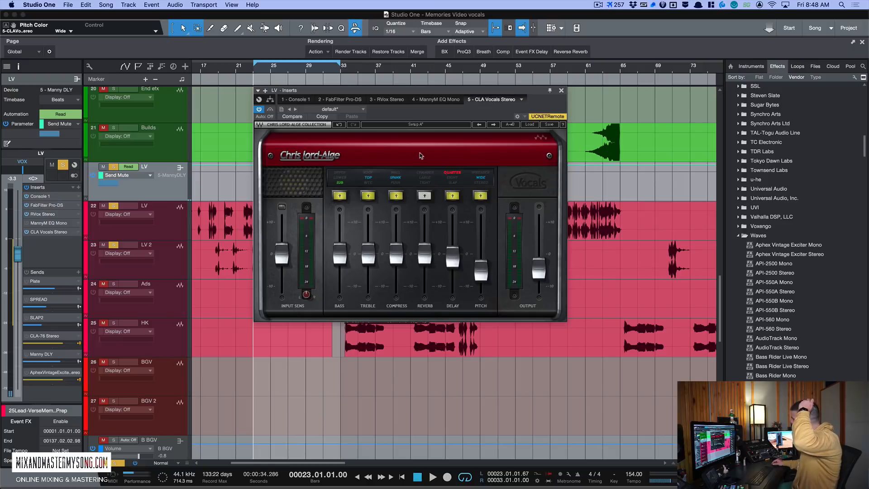
left_click(426, 173)
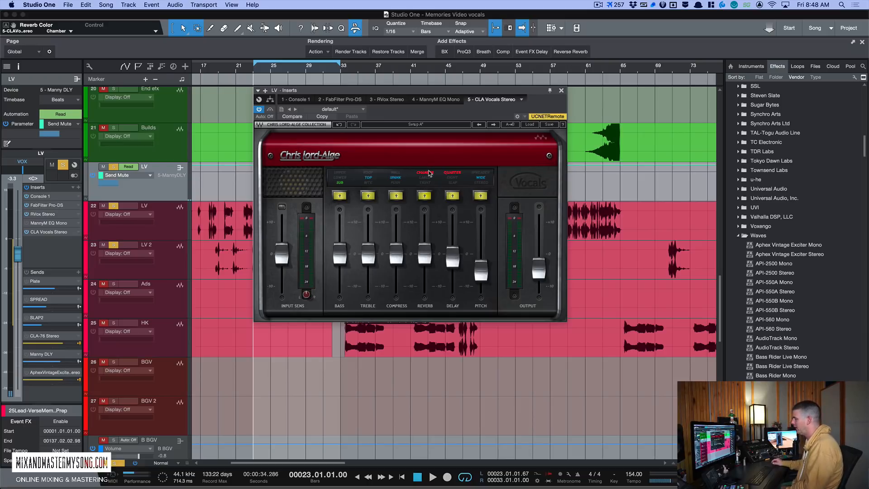
left_click(428, 173)
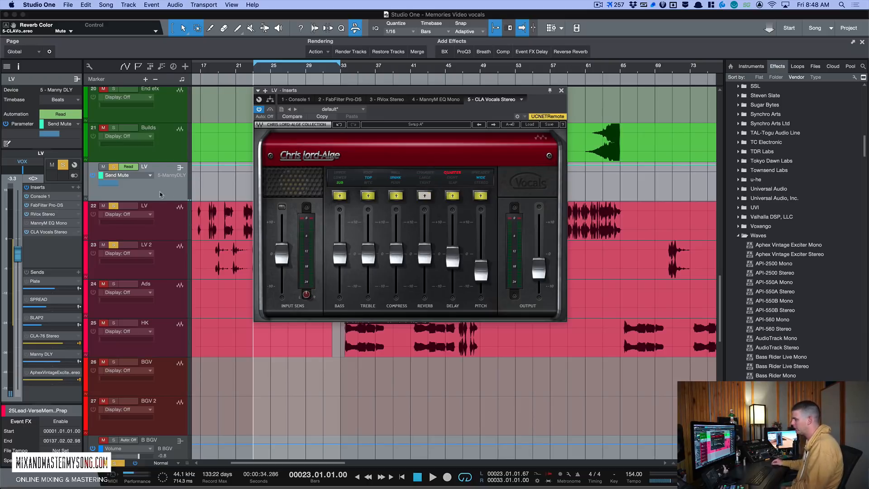
Start playback and mute the Quarter delay and the Wide pitch effect in CLA Vocals.
key("space")
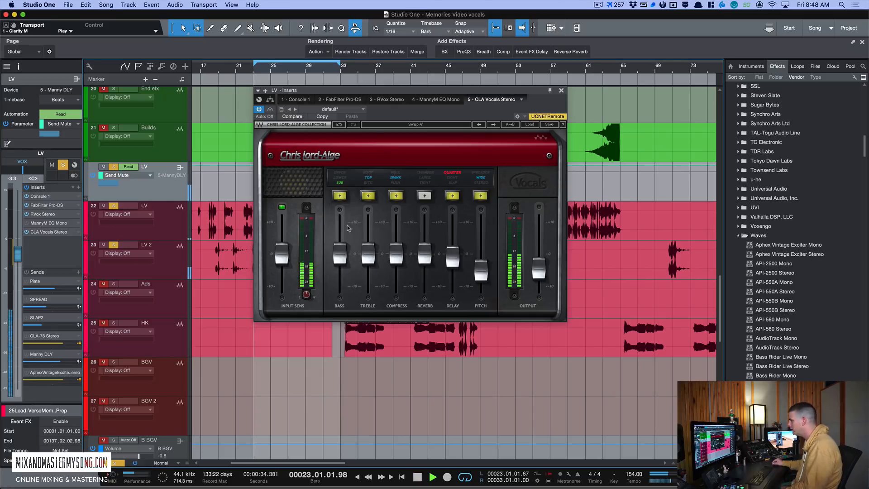
left_click(452, 173)
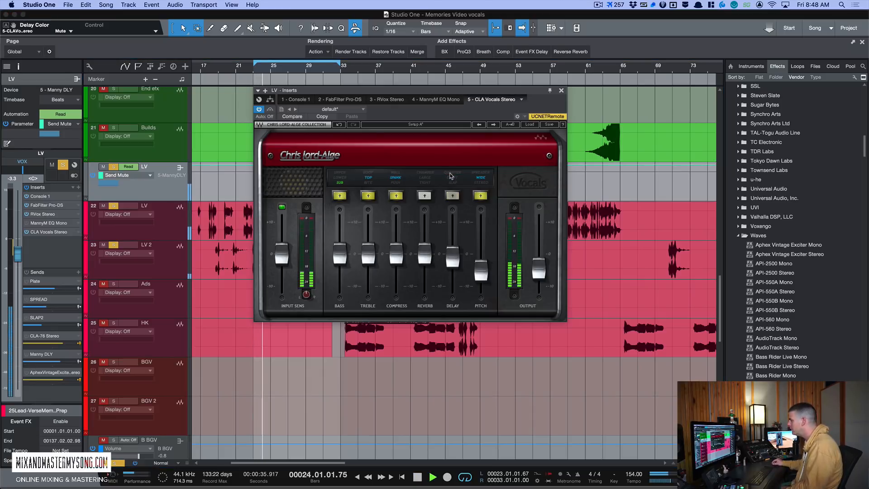
left_click(479, 182)
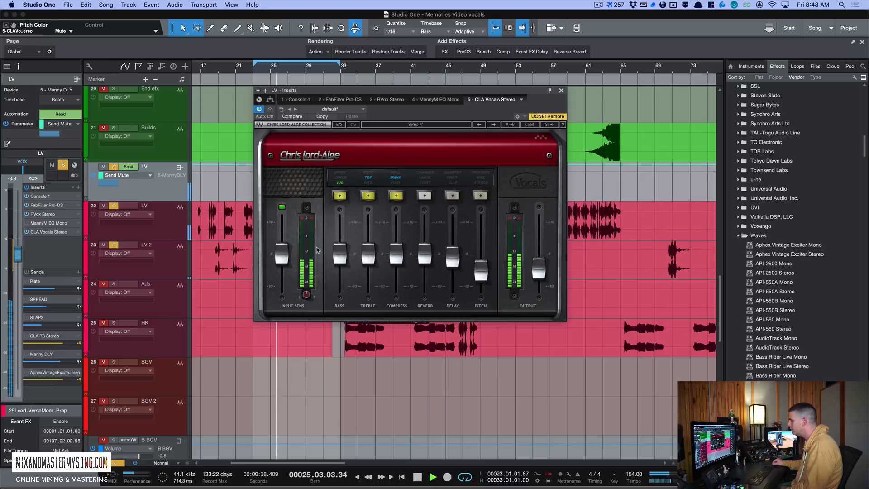
Raise the treble in CLA Vocals and set its compression to 3.2 while the vocal plays.
left_click_drag(368, 255, 368, 229)
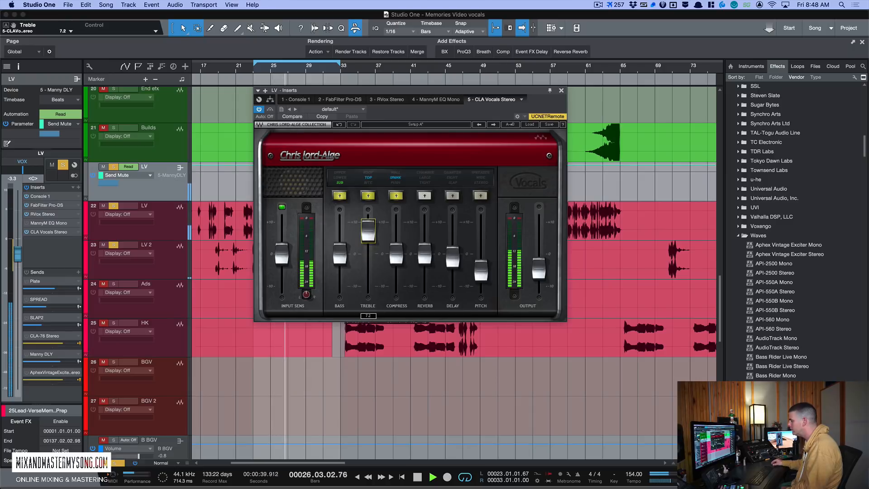
left_click_drag(396, 255, 368, 235)
left_click(397, 246)
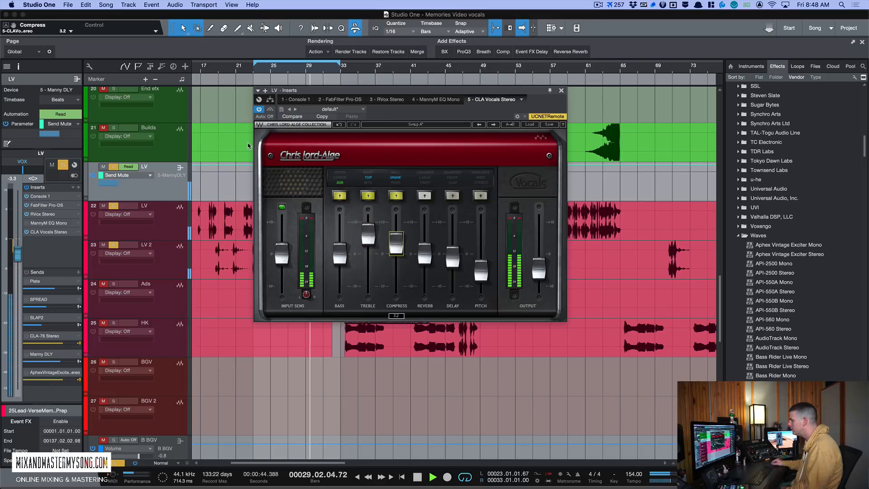
Compare the playing vocal with CLA Vocals bypassed and re-enabled.
left_click(271, 110)
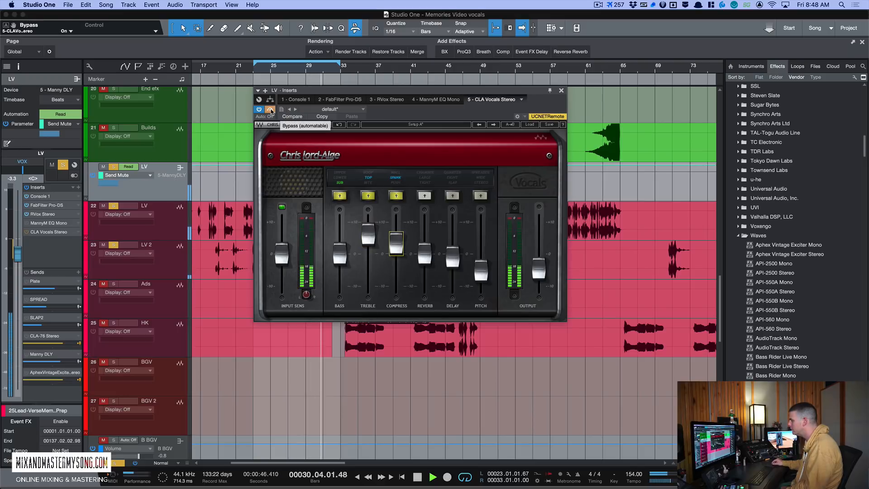
left_click(270, 110)
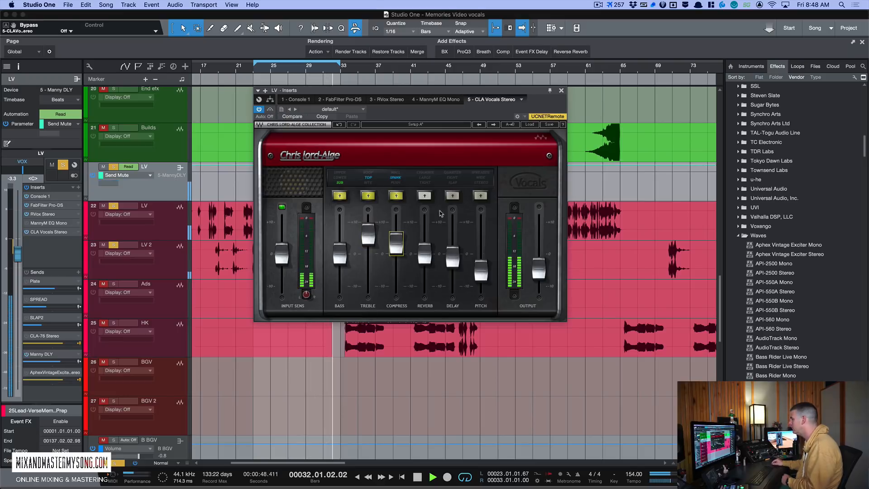
Switch the CLA Vocals delay to Eight, lower its level to -7.6, and stop playback.
left_click(454, 181)
scroll(455, 216, "down", 6)
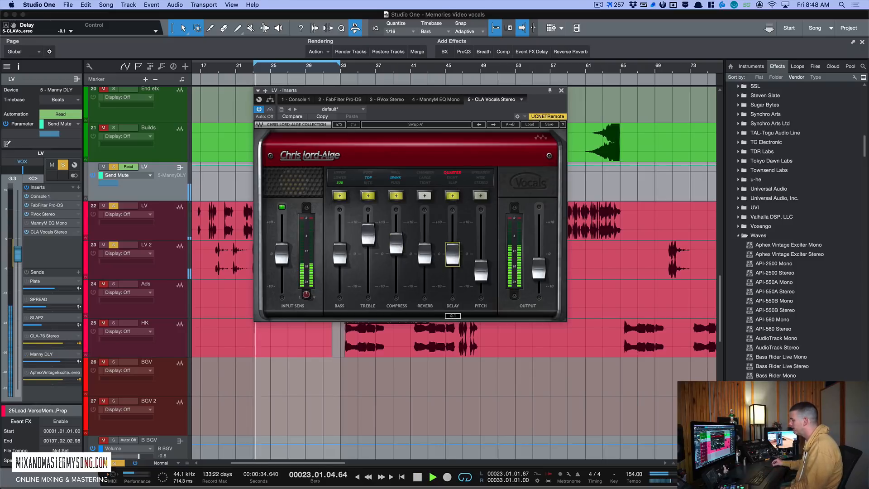
left_click(452, 186)
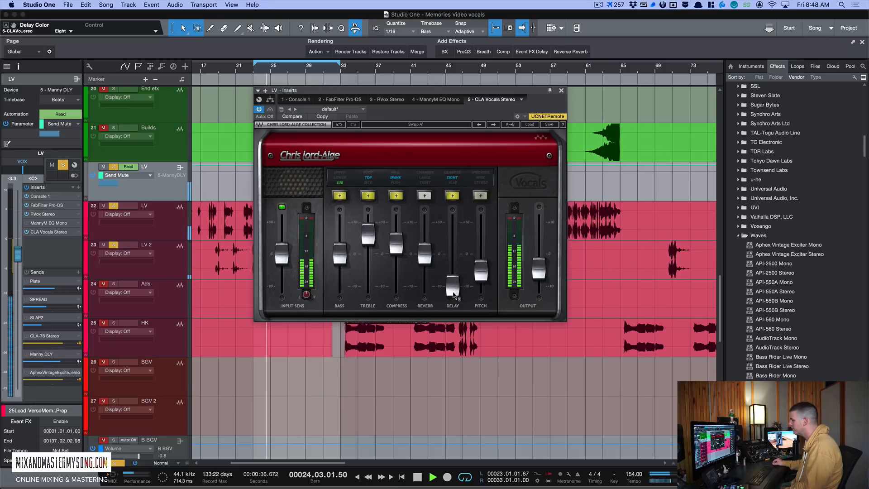
left_click_drag(453, 295, 454, 283)
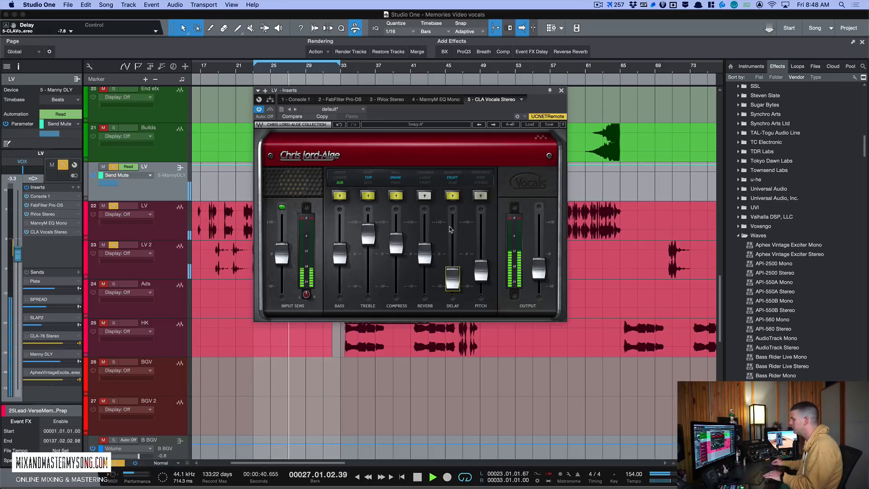
key("space")
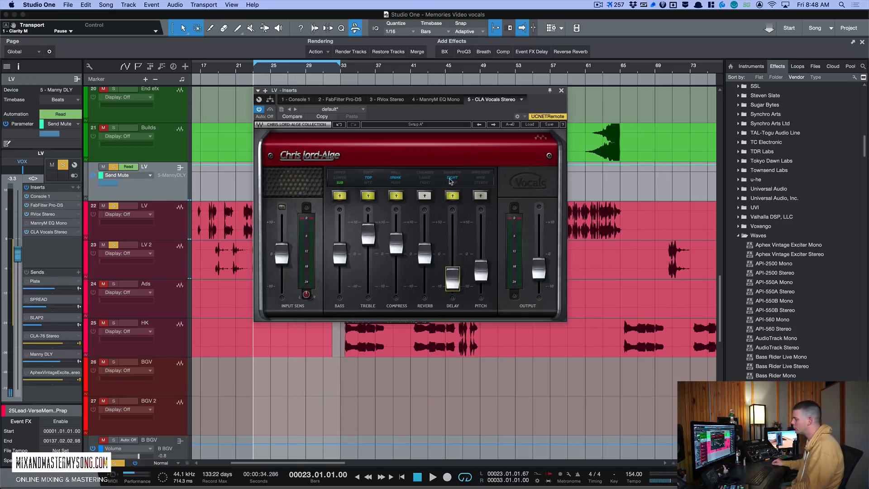
mouse_move(448, 278)
left_mouse_down()
mouse_move(448, 286)
mouse_move(453, 277)
left_mouse_up()
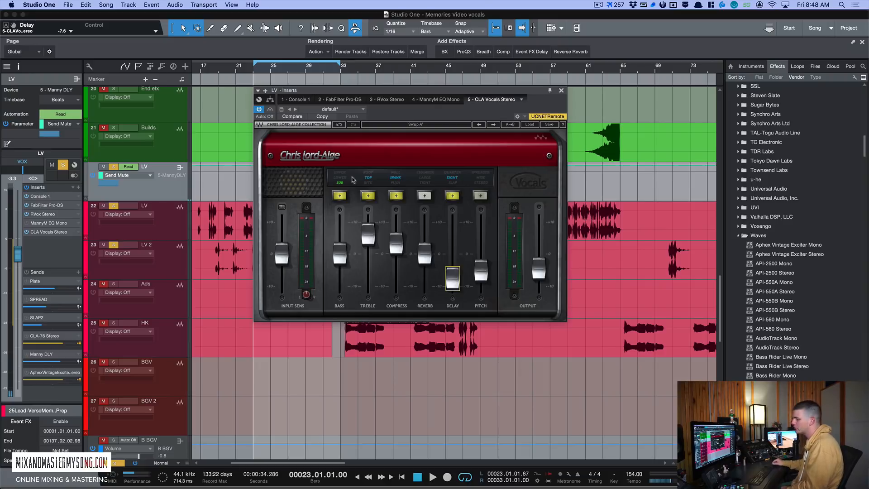
Remove the CLA Vocals Stereo insert from the LV channel.
left_click_drag(445, 94, 434, 94)
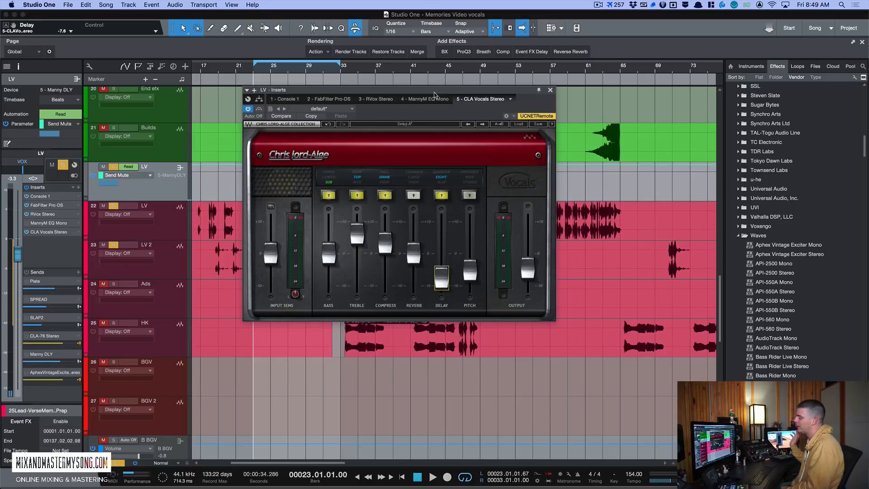
mouse_move(434, 93)
left_mouse_down()
mouse_move(425, 92)
mouse_move(450, 93)
left_mouse_up()
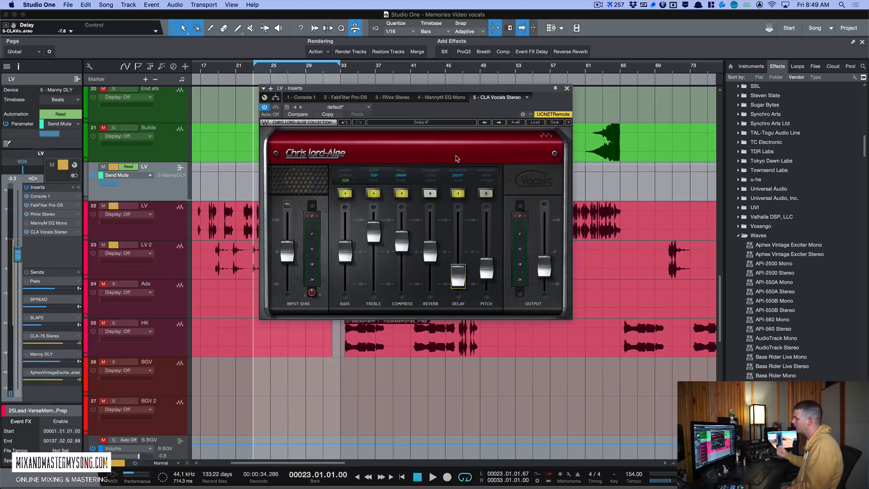
left_click(79, 234)
left_click(92, 321)
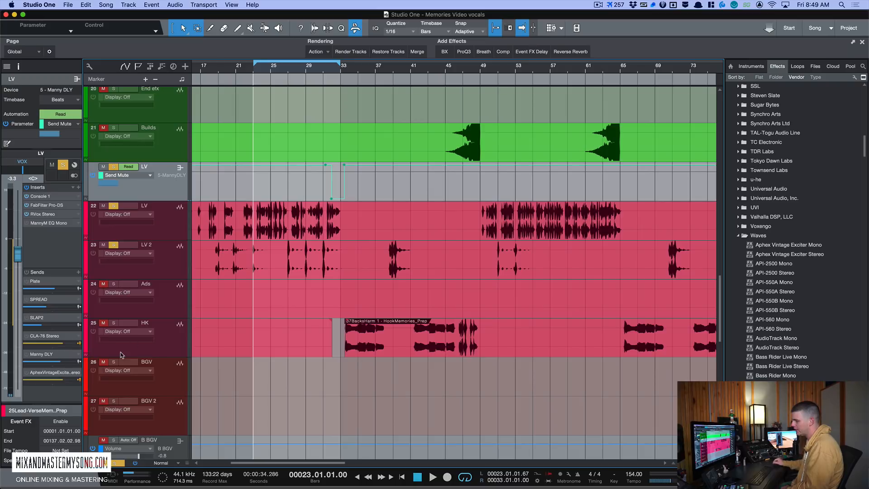
Open the Manny DLY channel's MannyM Delay Stereo insert to examine its settings and place its window clear of the vocal waveforms.
double_click(64, 355)
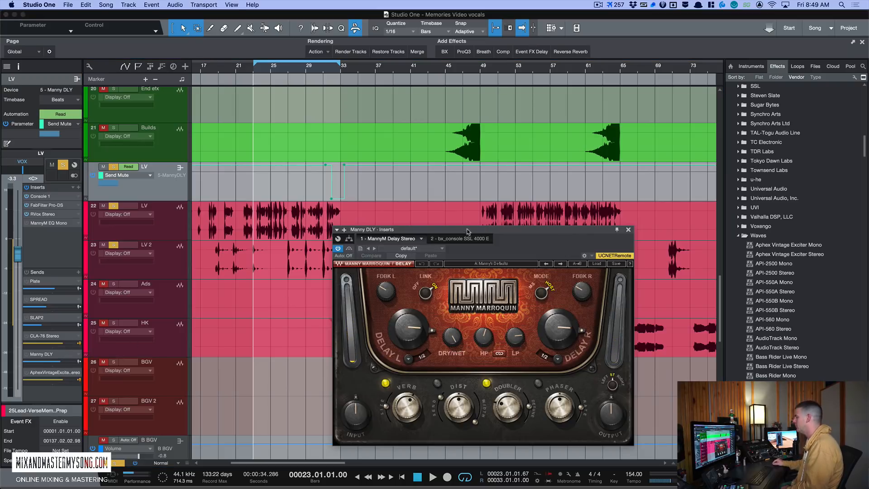
left_click_drag(469, 230, 491, 80)
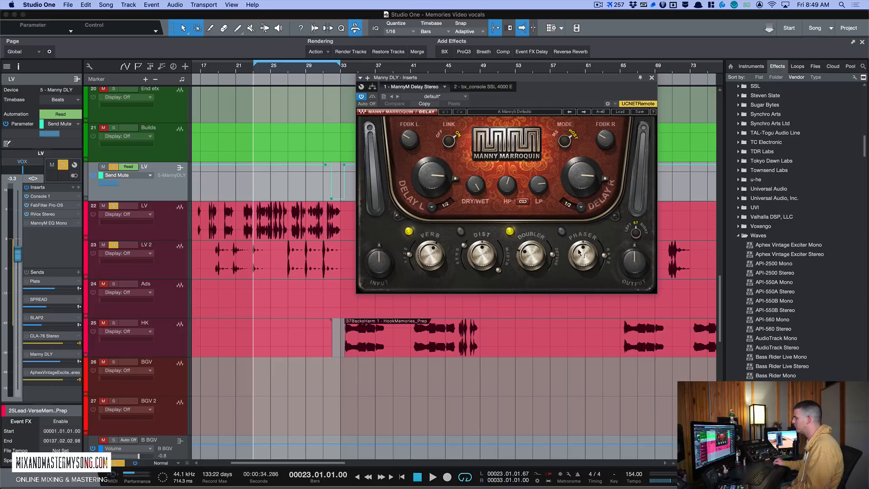
left_click_drag(614, 78, 600, 79)
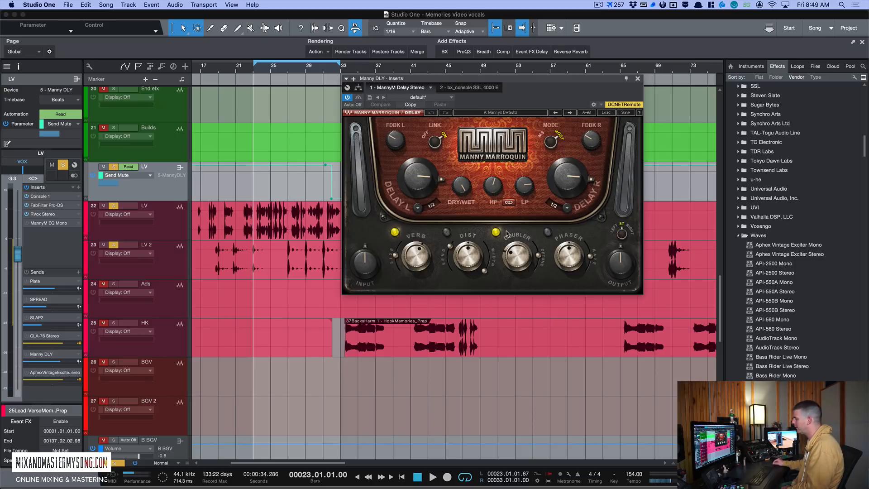
left_click_drag(441, 76, 529, 185)
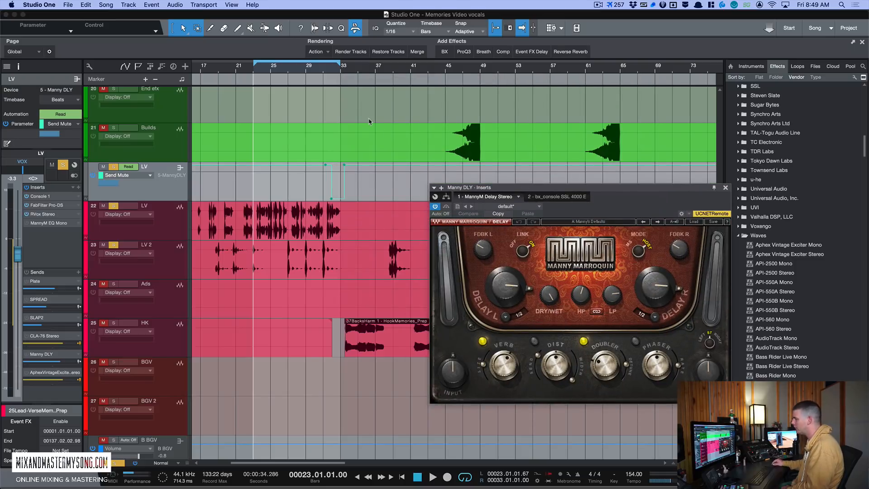
Turn off looping and play the song from bar 31 with the LV automation track selected.
key("slash")
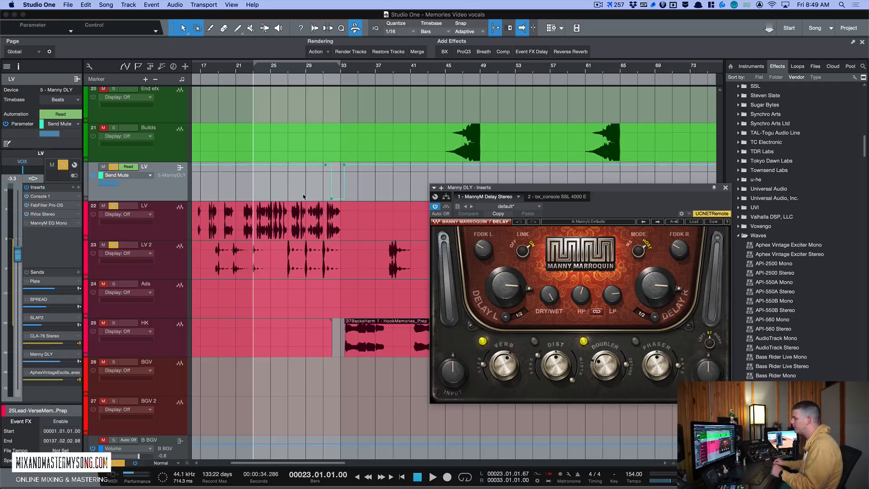
left_click(332, 208)
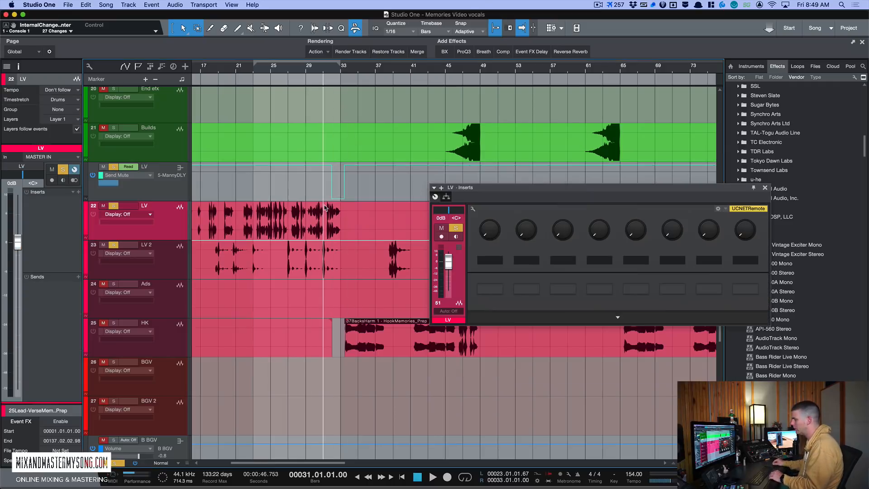
left_click(180, 190)
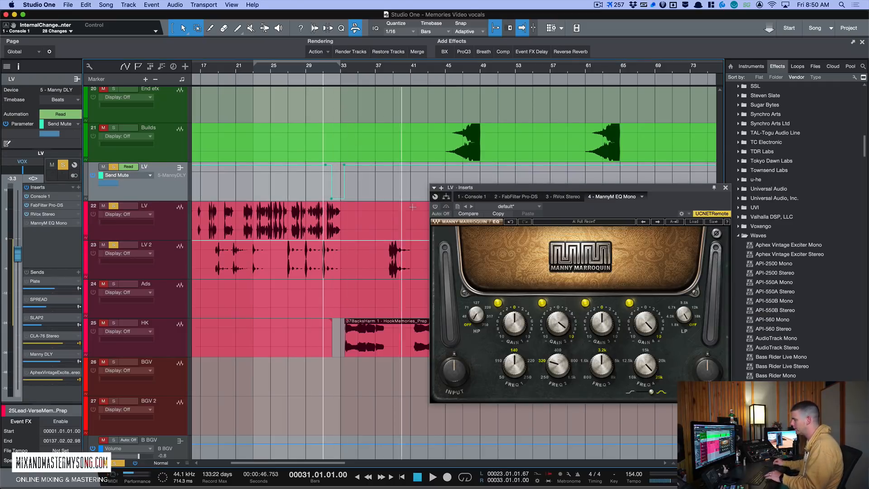
key("space")
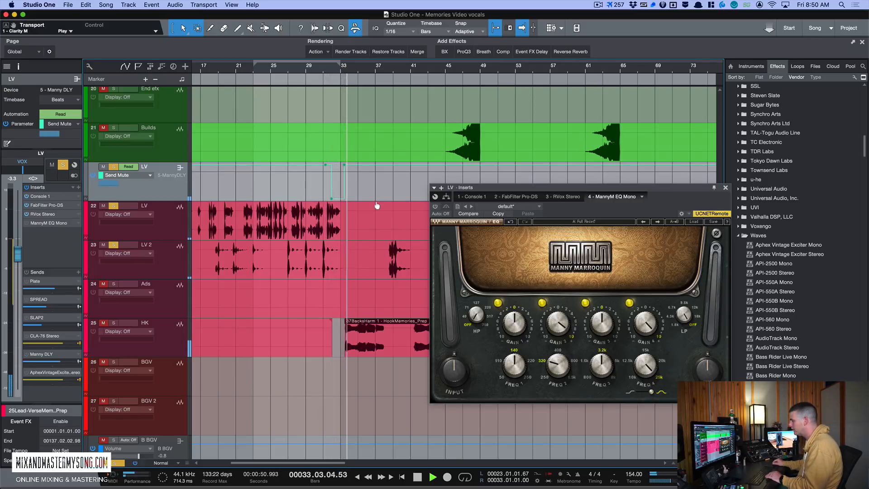
Stop playback and review the MannyM Delay Stereo settings on the Manny DLY channel, closing the plug-in window when done.
key("space")
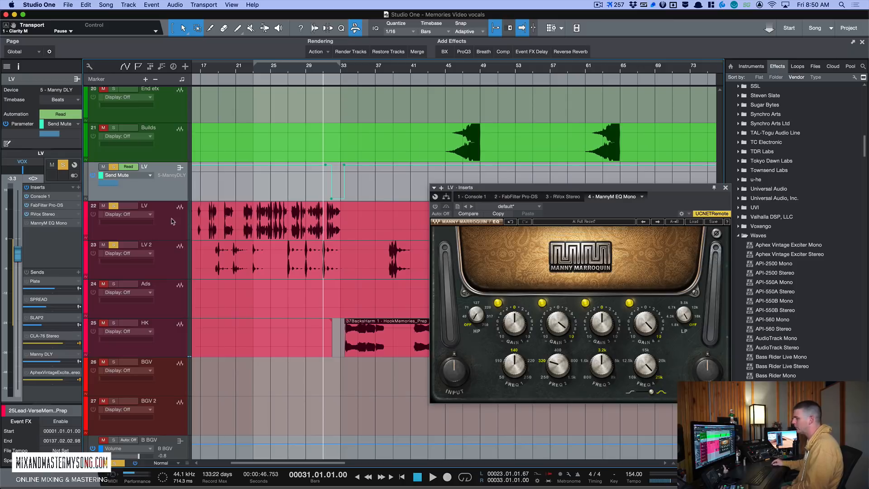
left_click(45, 355)
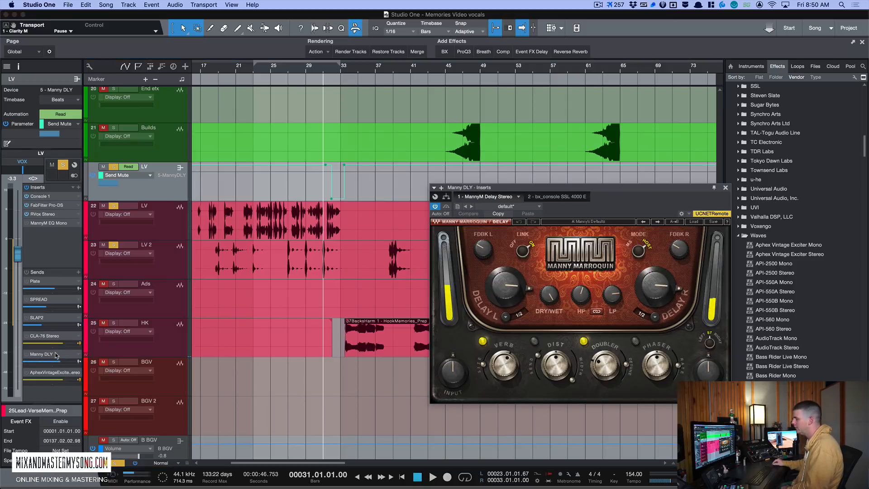
left_click_drag(607, 189, 530, 142)
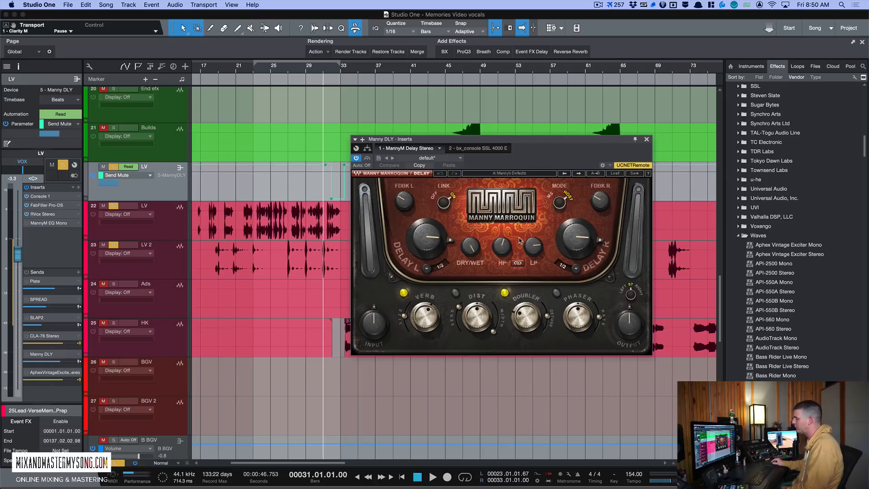
left_click(647, 140)
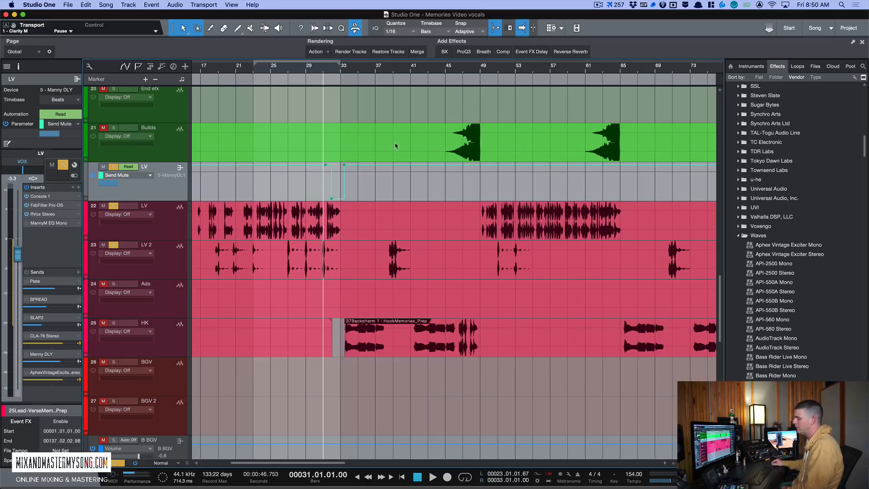
Open the Aphex Vintage Exciter Stereo from the LV bus sends and reposition its window.
double_click(67, 374)
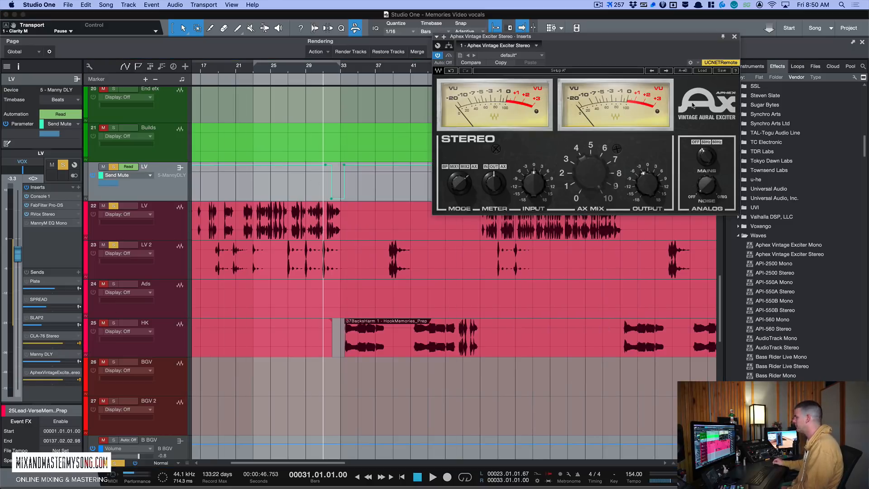
left_click_drag(676, 36, 624, 24)
Remove the MannyM EQ Mono insert from the LV bus.
left_click(177, 187)
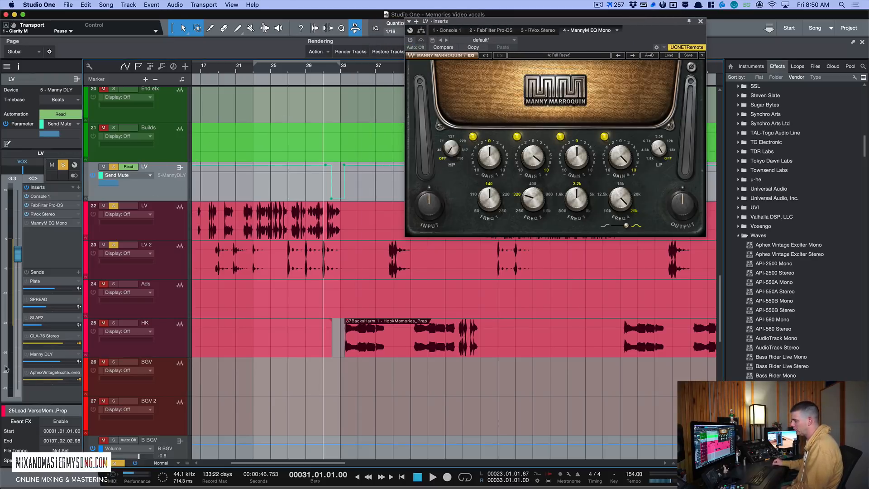
left_click(175, 231)
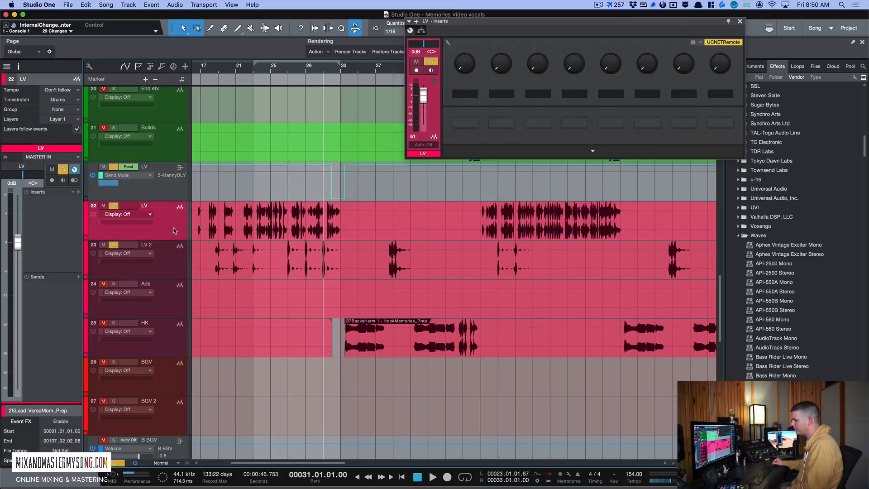
left_click(173, 193)
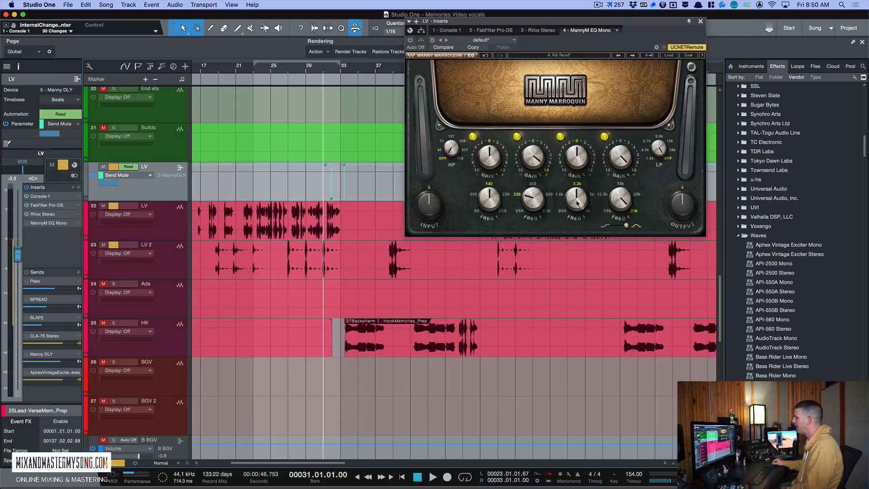
left_click(79, 223)
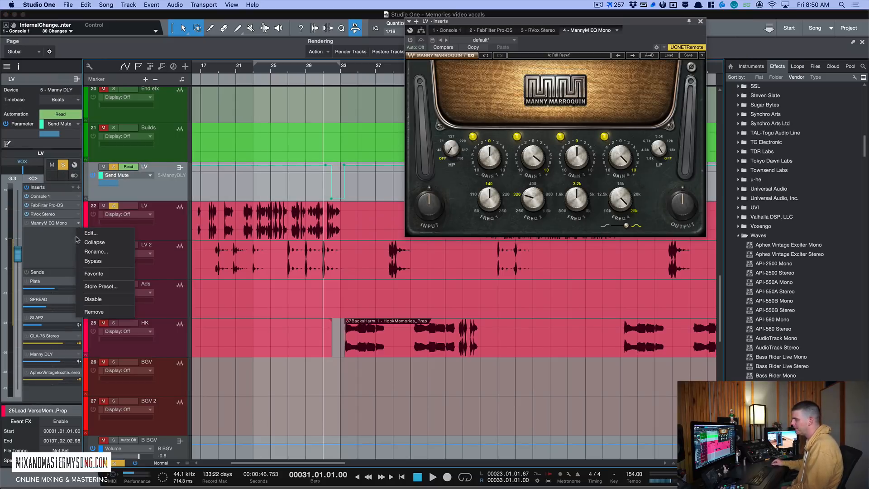
left_click(95, 313)
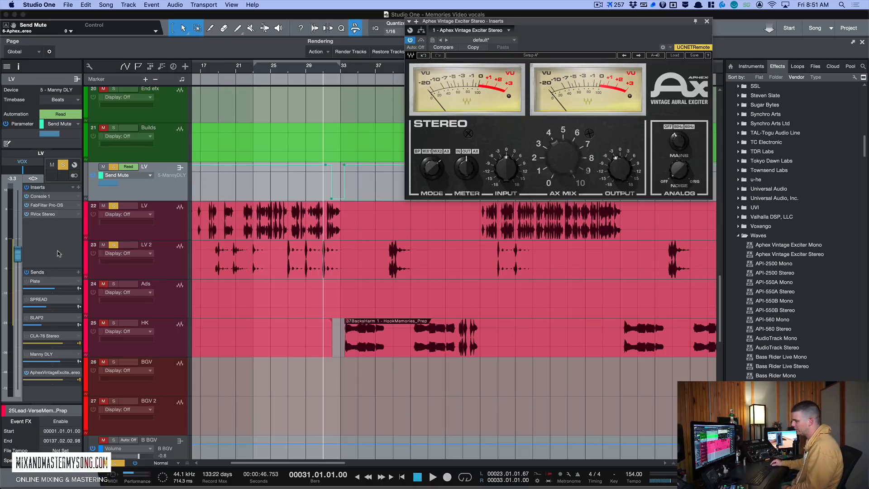
Show the mixer in place of the exciter window and play from bar 31 with the Aphex channel fader fully down.
key("F3")
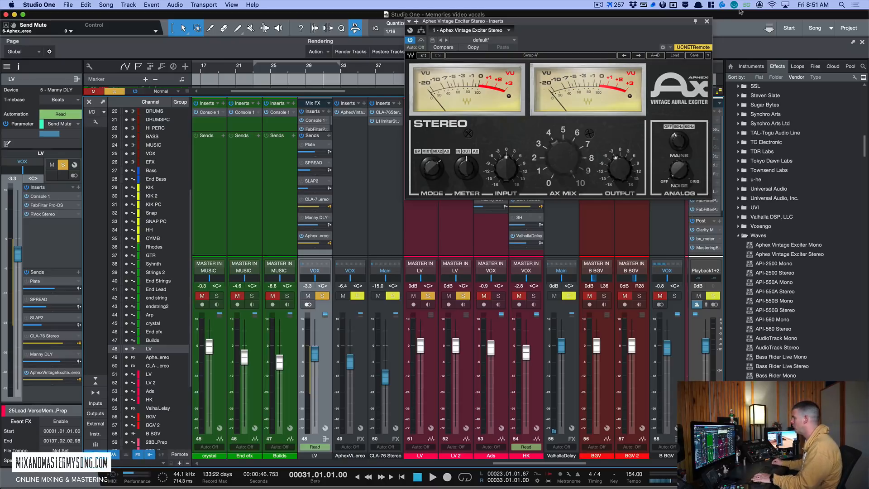
left_click(707, 22)
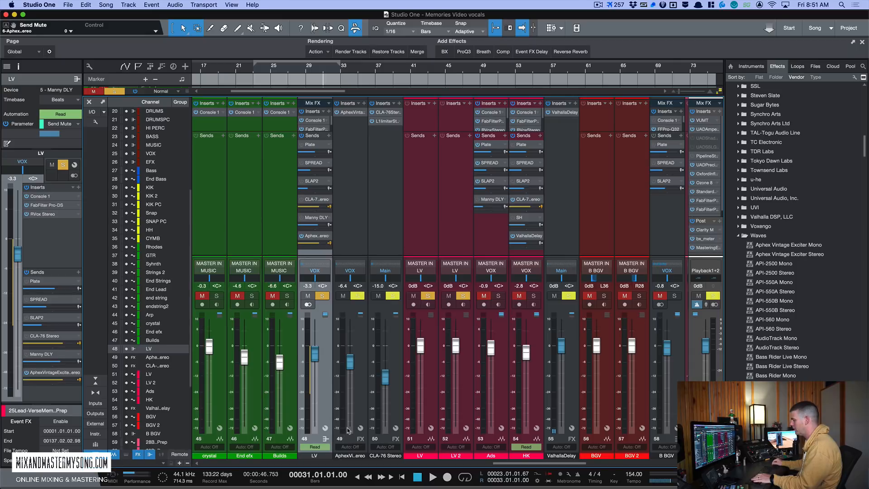
left_click(346, 432)
left_click_drag(350, 362, 350, 463)
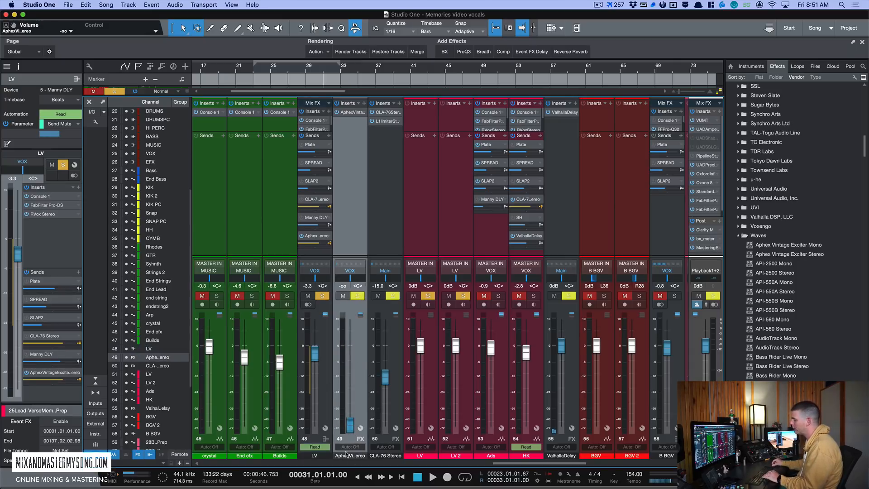
left_click_drag(349, 429, 357, 472)
key("space")
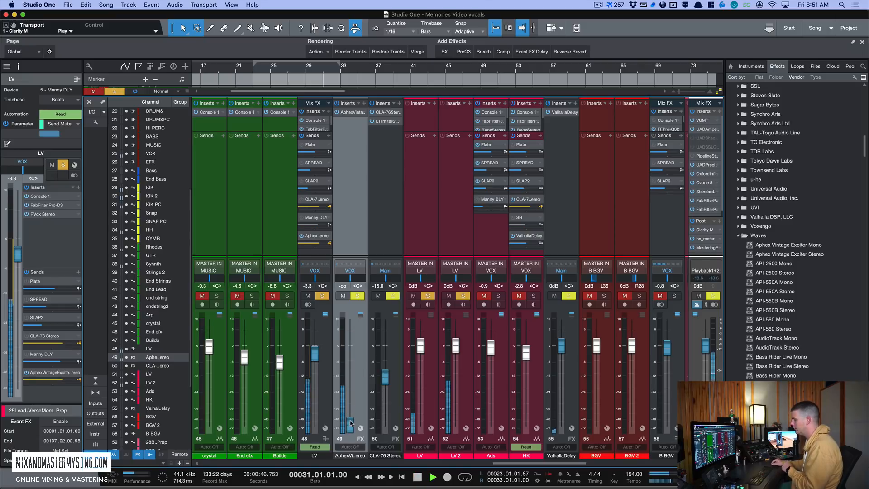
Raise the Aphex channel fader to 0 dB, then stop and set the playback start to bar 25.
left_click_drag(349, 425, 349, 345)
key("space")
left_click(267, 76)
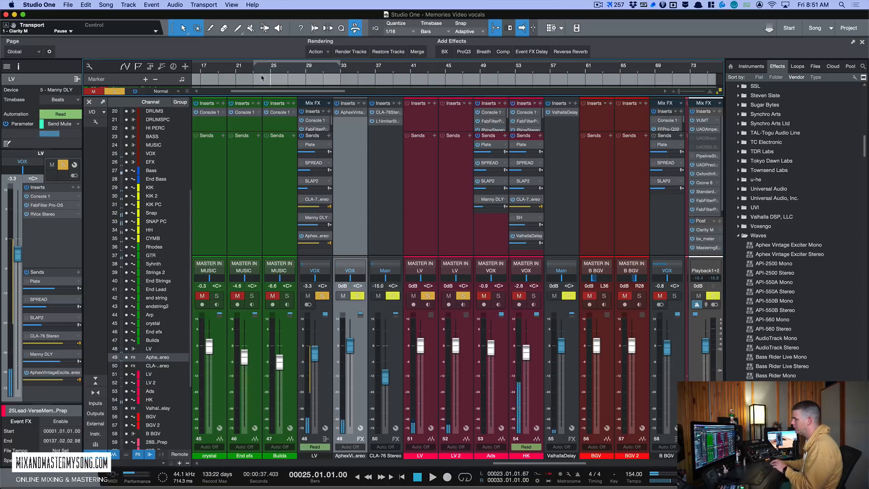
Play from bar 25 while comparing the Aphex channel at -5.8 dB, fully down and -6.3 dB, then stop and pull it fully down.
key("space")
mouse_move(348, 349)
left_mouse_down()
mouse_move(352, 426)
mouse_move(352, 361)
left_mouse_up()
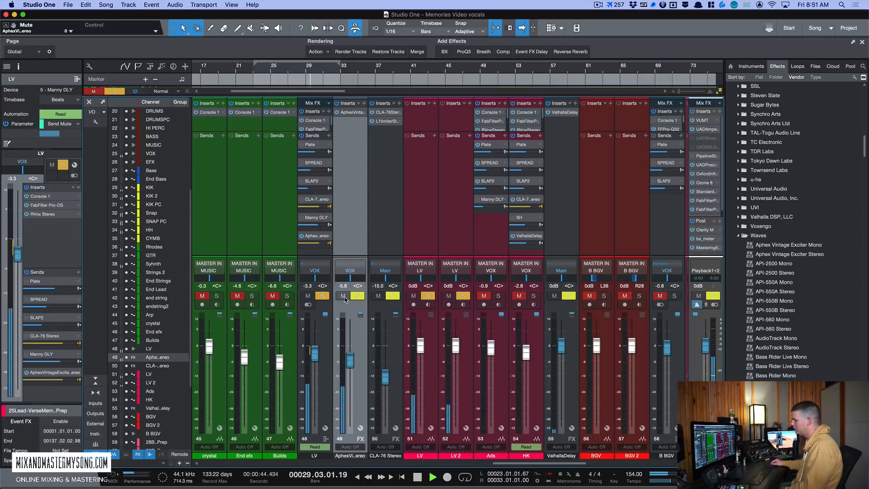
left_click_drag(352, 360, 351, 428)
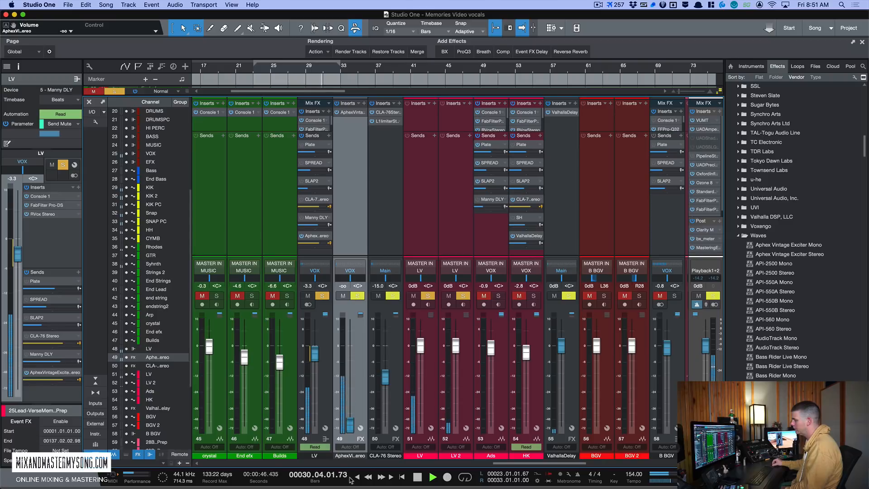
left_click_drag(351, 472, 353, 369)
key("space")
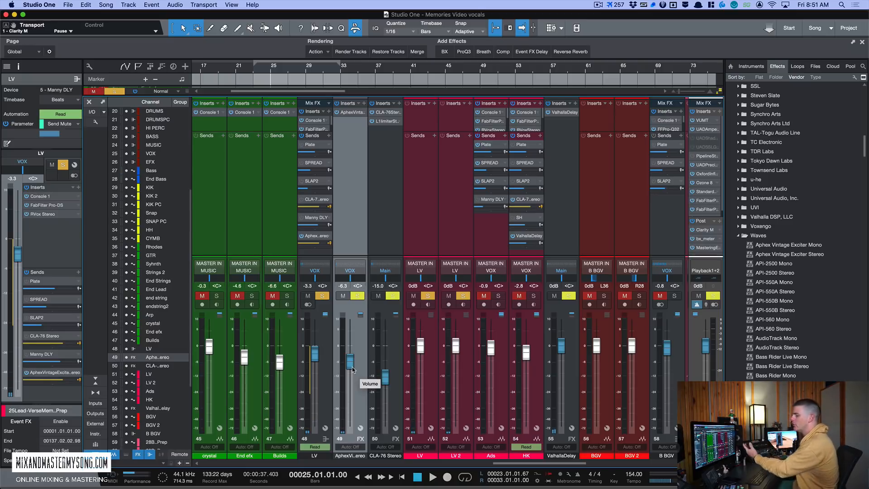
left_click_drag(353, 369, 341, 443)
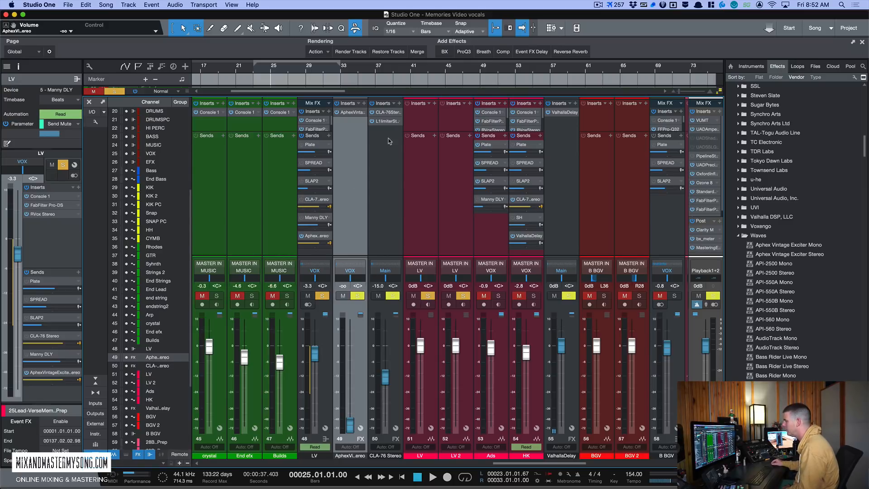
Open the CLA-76 Stereo compressor from its FX channel and unmute the LV bus send feeding it.
left_click(386, 112)
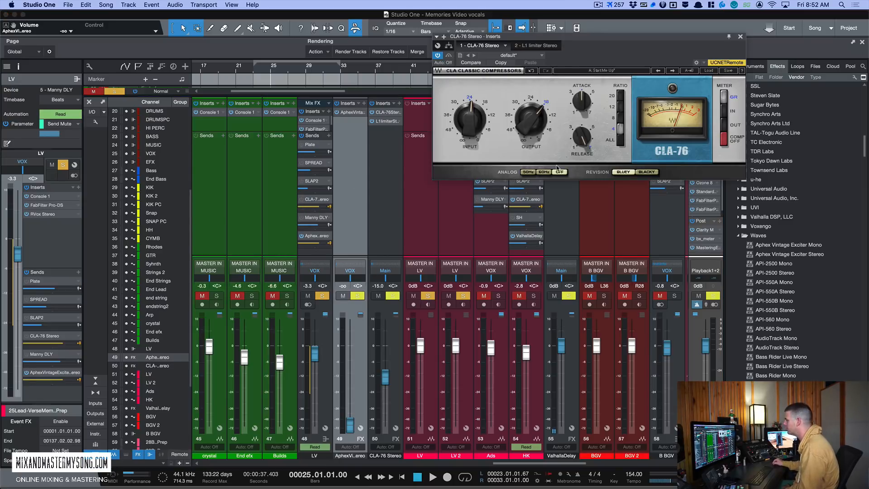
left_click_drag(578, 47, 637, 49)
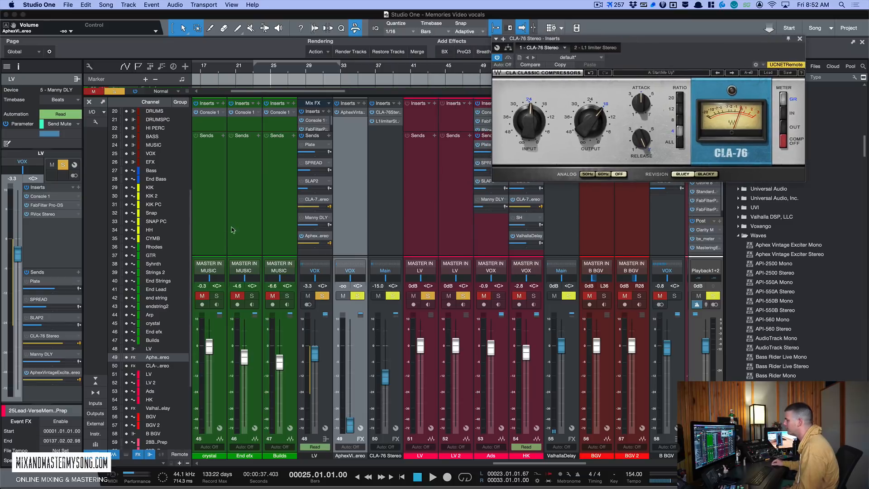
left_click(302, 200)
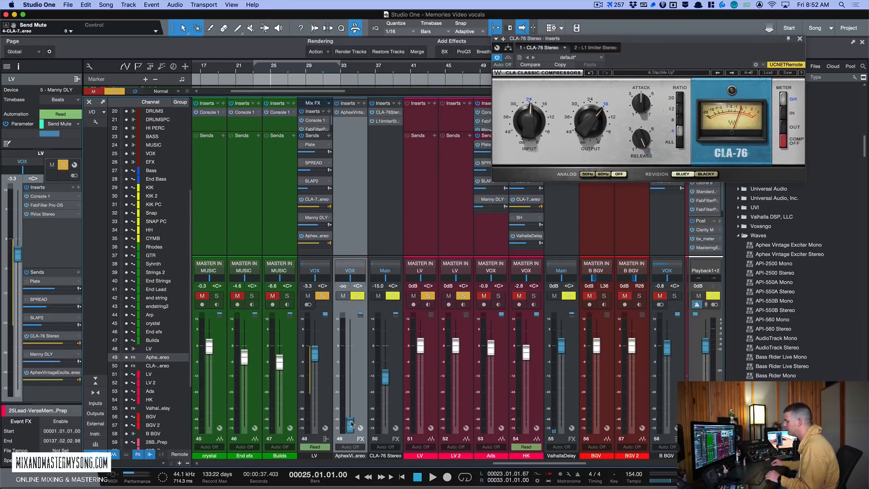
Set the CLA-76 Stereo channel fader to -14.4 dB during playback from bar 25, then stop.
key("space")
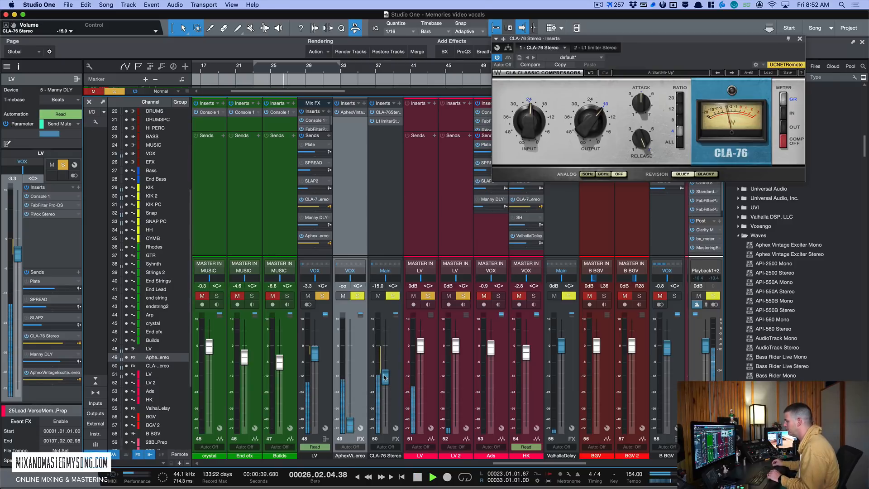
mouse_move(384, 377)
left_mouse_down()
mouse_move(385, 347)
mouse_move(389, 432)
mouse_move(386, 378)
left_mouse_up()
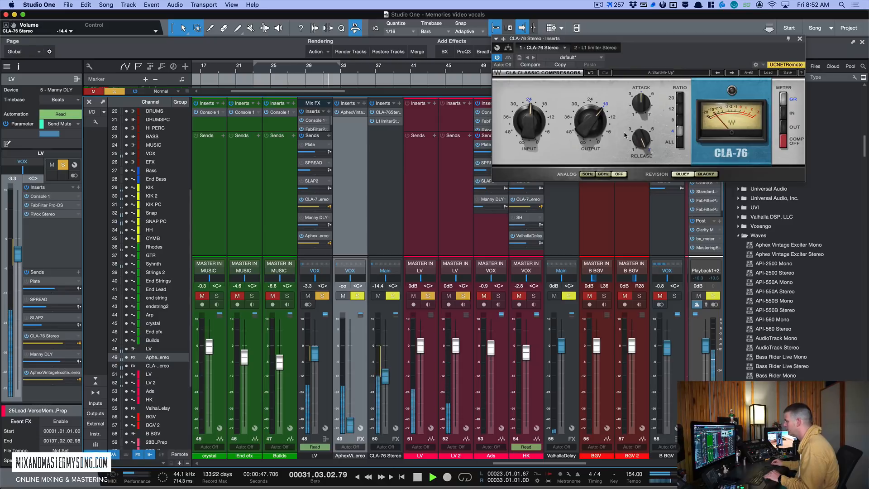
key("space")
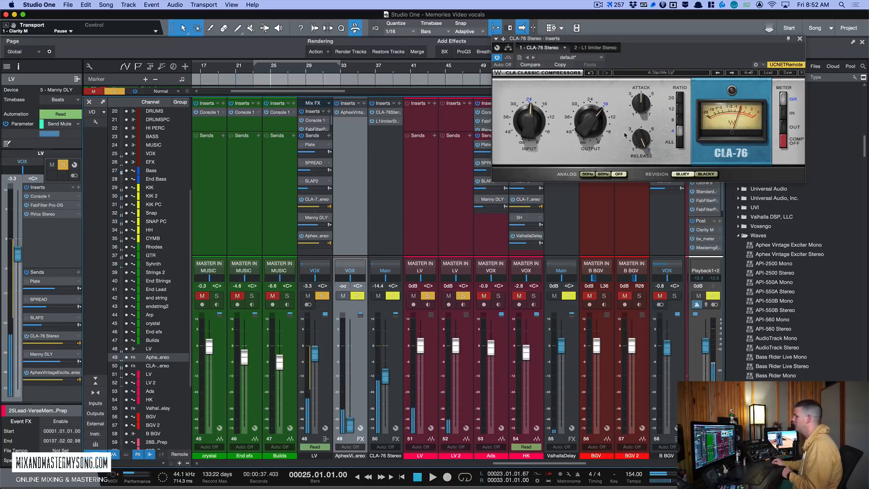
Examine the CLA-76 and L1 limiter Stereo settings on the CLA-76 channel, keeping the plug-in window clear of the faders.
left_click_drag(661, 42, 571, 108)
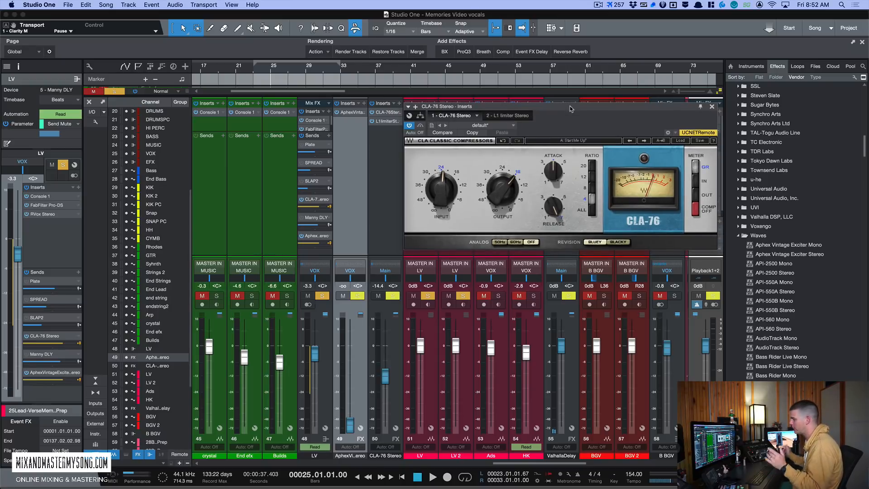
left_click_drag(571, 109, 578, 103)
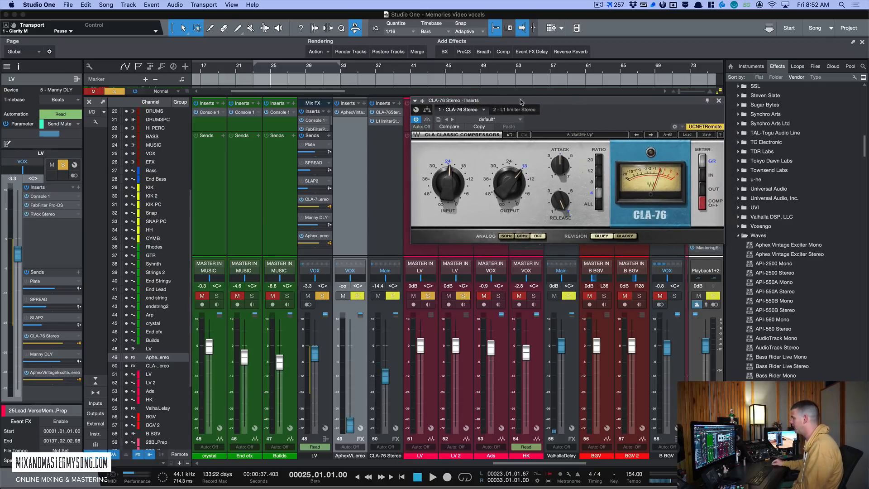
left_click_drag(507, 103, 492, 97)
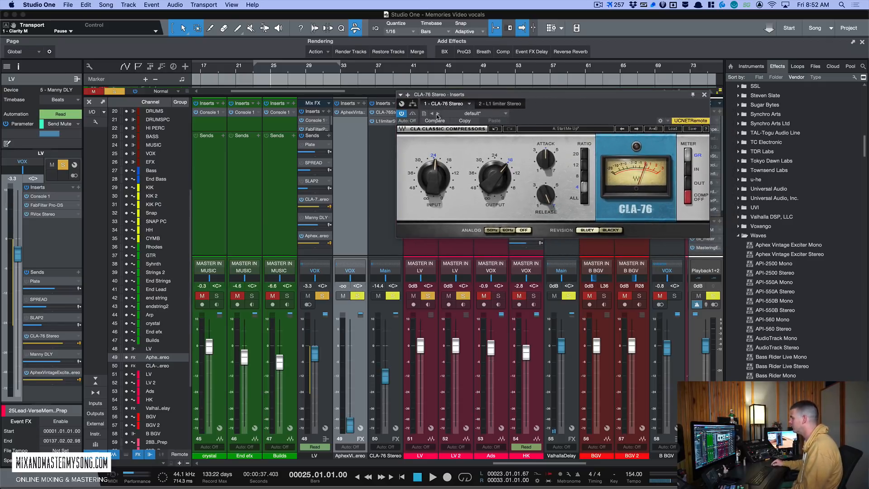
left_click(508, 106)
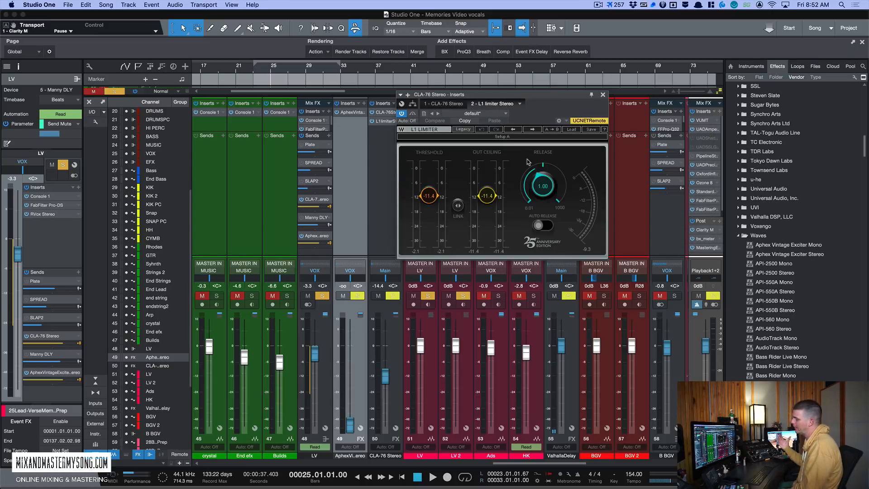
left_click(454, 105)
left_click_drag(493, 98, 480, 117)
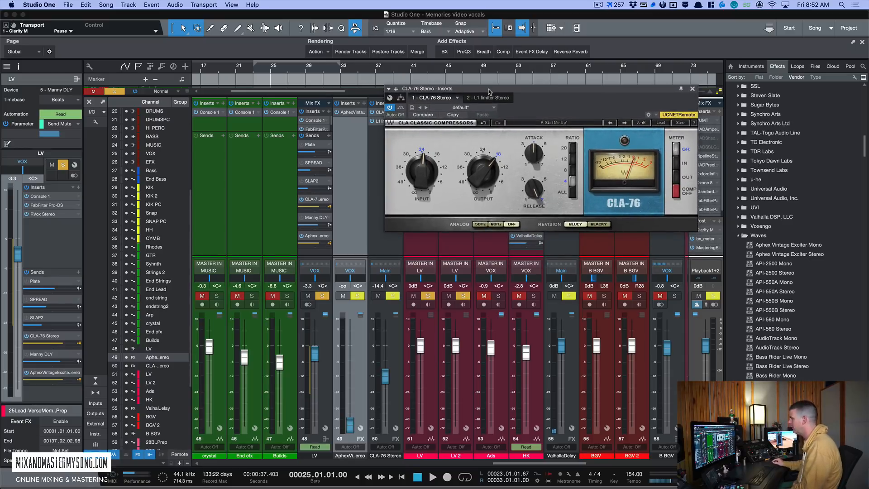